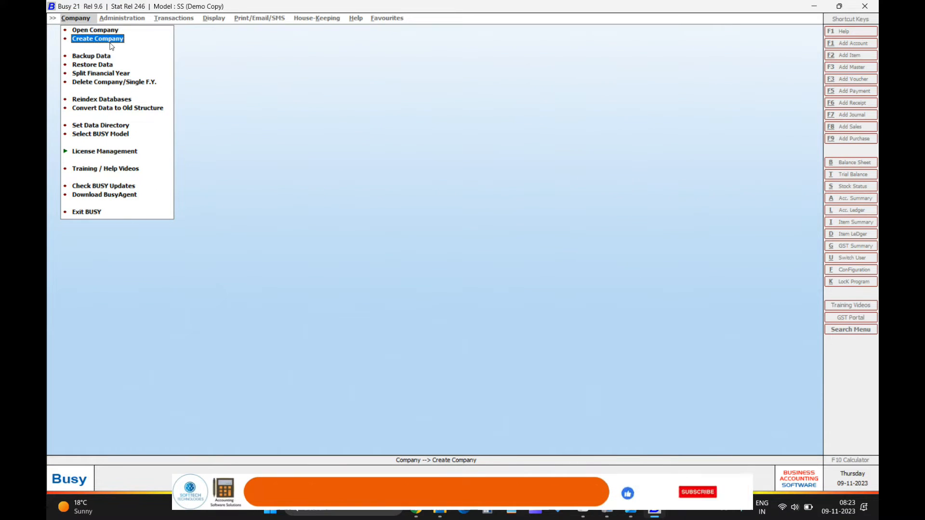
# Step: Start Create Company, skip the training videos offer and reach the blank company form
pyautogui.click(111, 42)
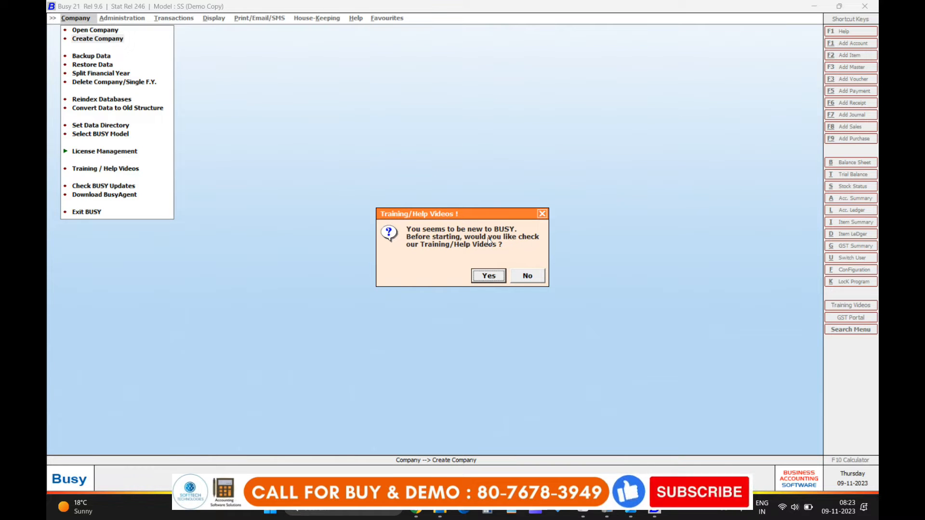
pyautogui.click(495, 281)
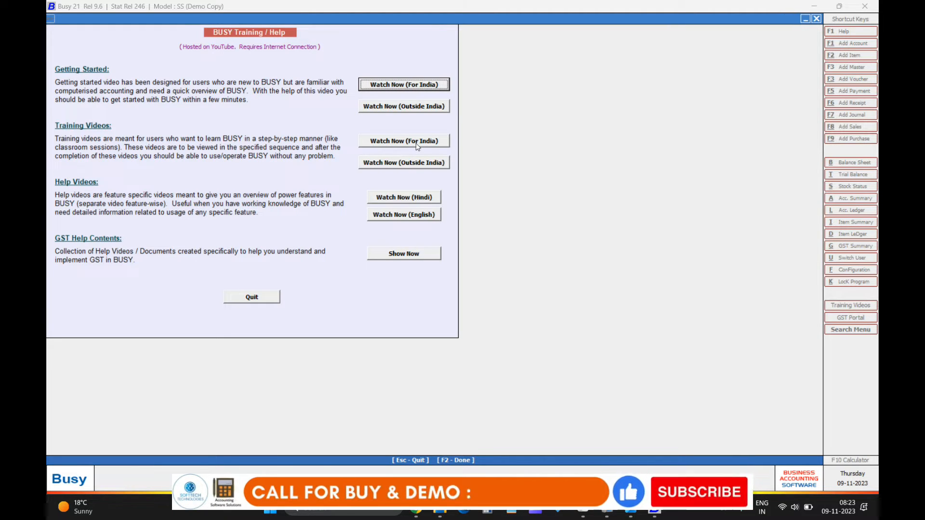
pyautogui.click(260, 298)
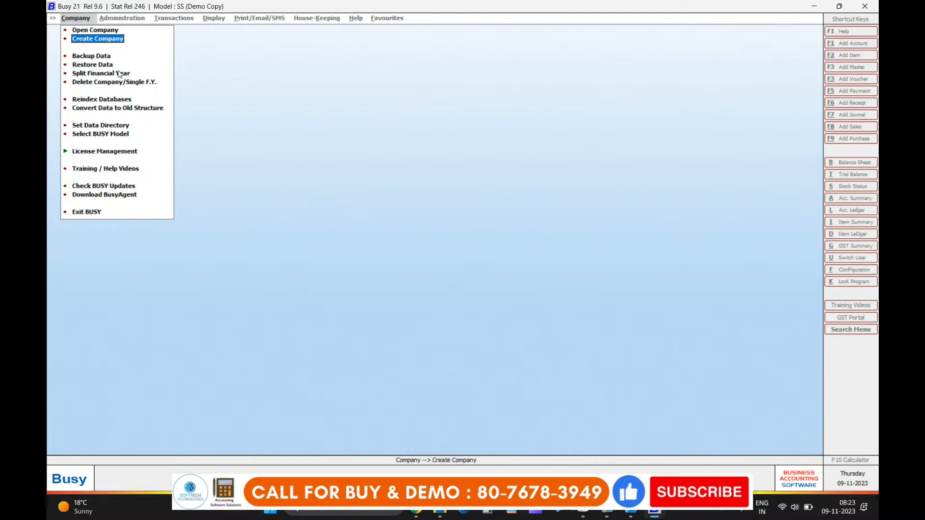
pyautogui.click(92, 41)
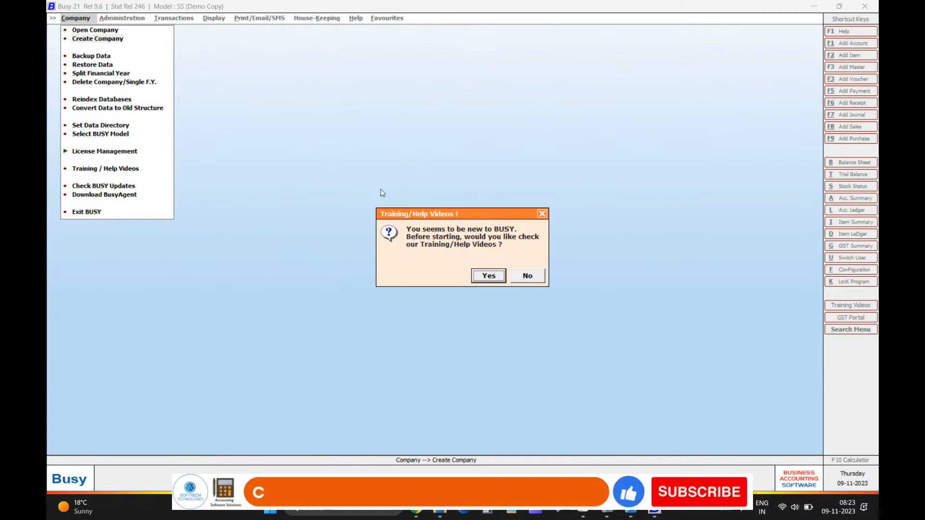
pyautogui.click(525, 282)
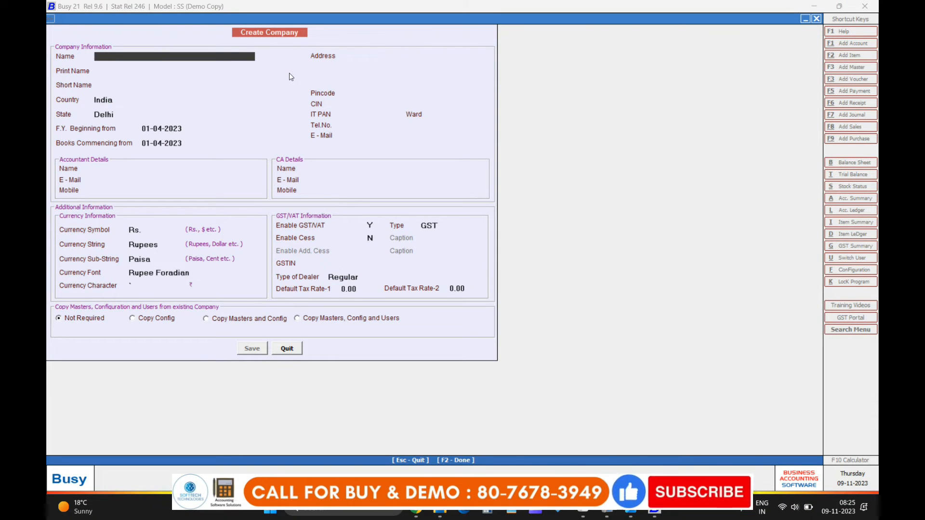
# Step: Enter Softtech Technologies as company name and keep it as print name, discarding tried suffixes
pyautogui.write('s')
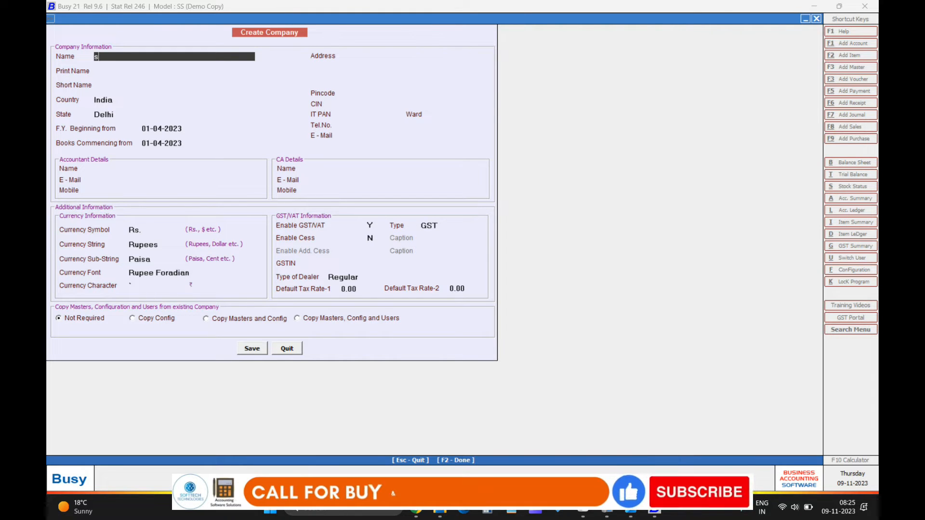
pyautogui.write('ofttech technologies')
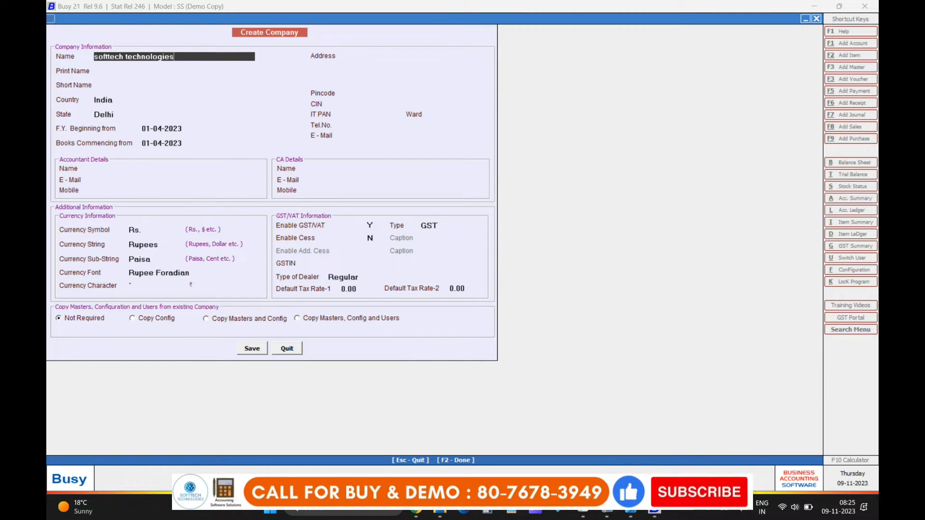
pyautogui.press('Return')
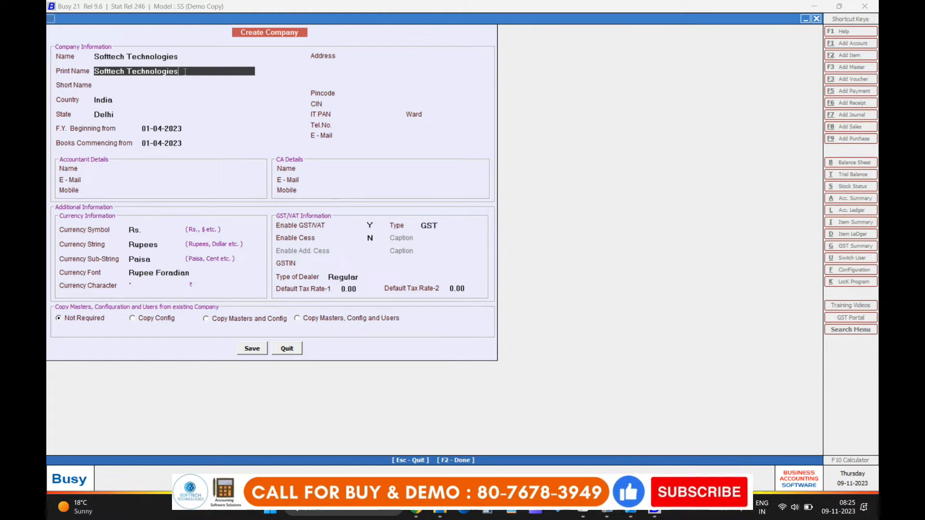
pyautogui.write('(')
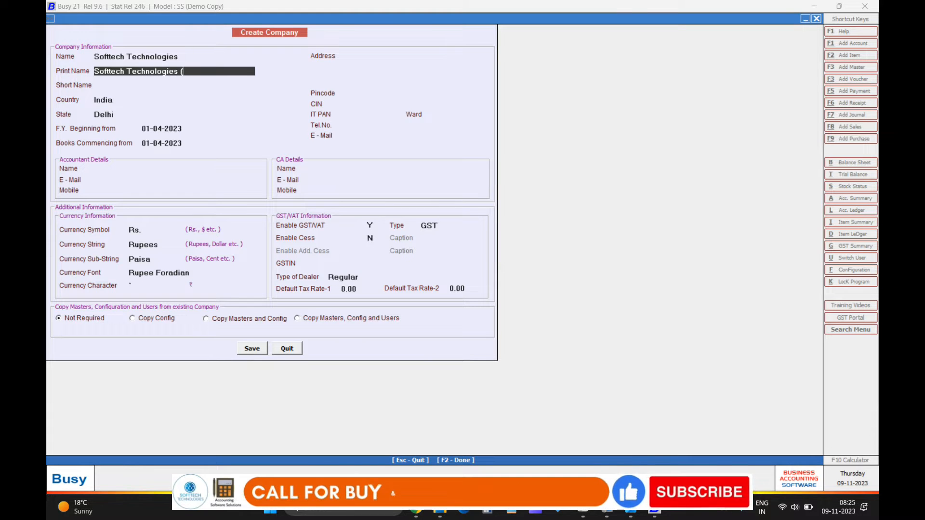
pyautogui.write('23-24')
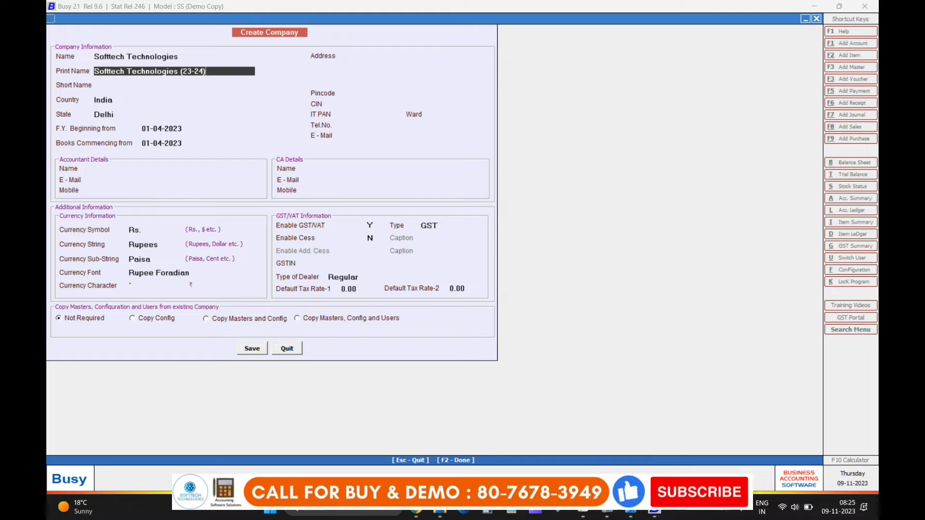
pyautogui.press('BackSpace')
pyautogui.press('BackSpace')
pyautogui.press('BackSpace')
pyautogui.press('BackSpace')
pyautogui.press('BackSpace')
pyautogui.press('BackSpace')
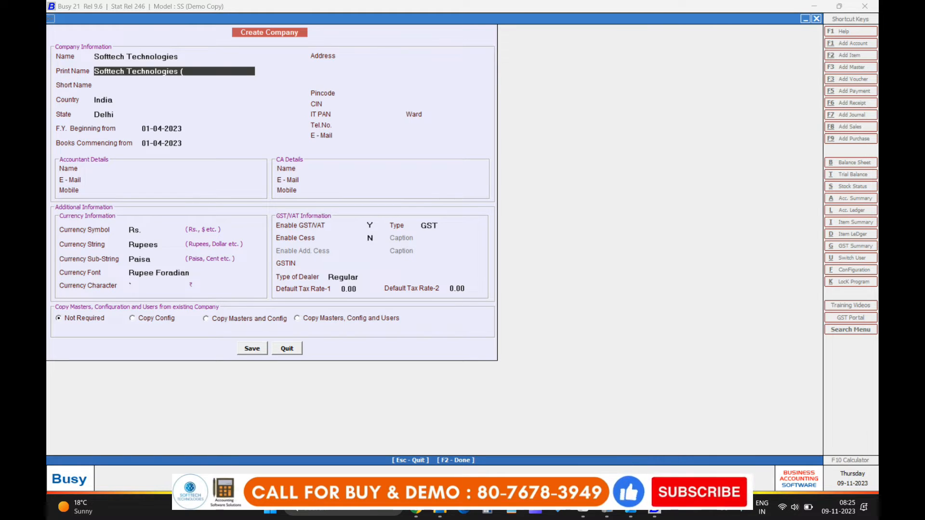
pyautogui.write('Delhi')
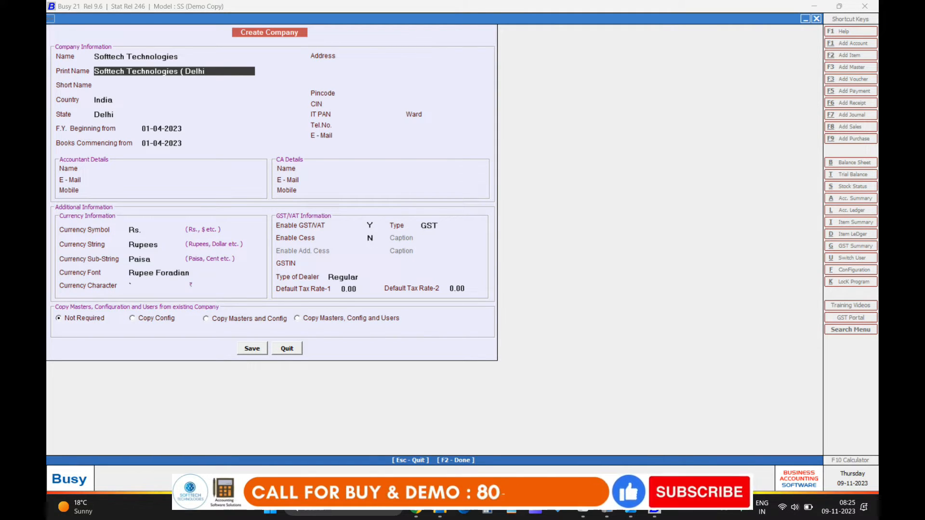
pyautogui.write(')')
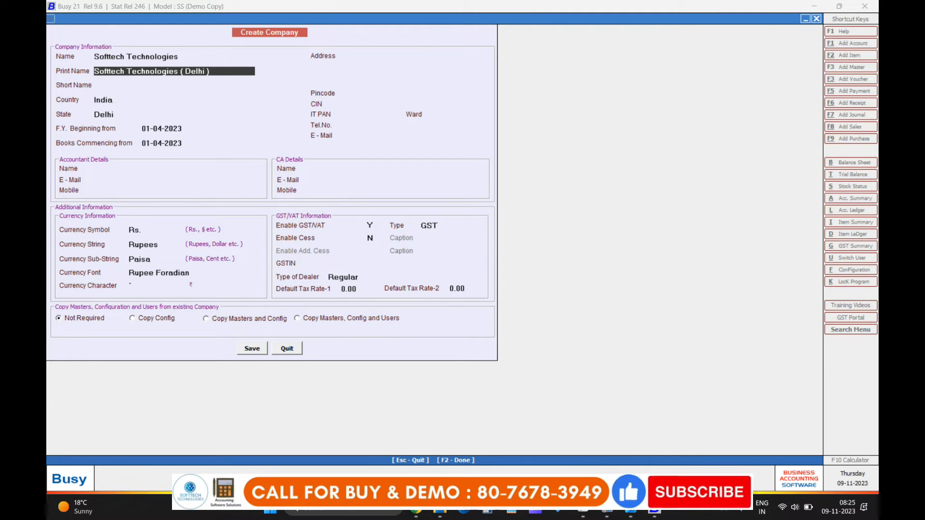
pyautogui.press('BackSpace')
pyautogui.press('BackSpace')
pyautogui.press('BackSpace')
pyautogui.press('BackSpace')
pyautogui.press('BackSpace')
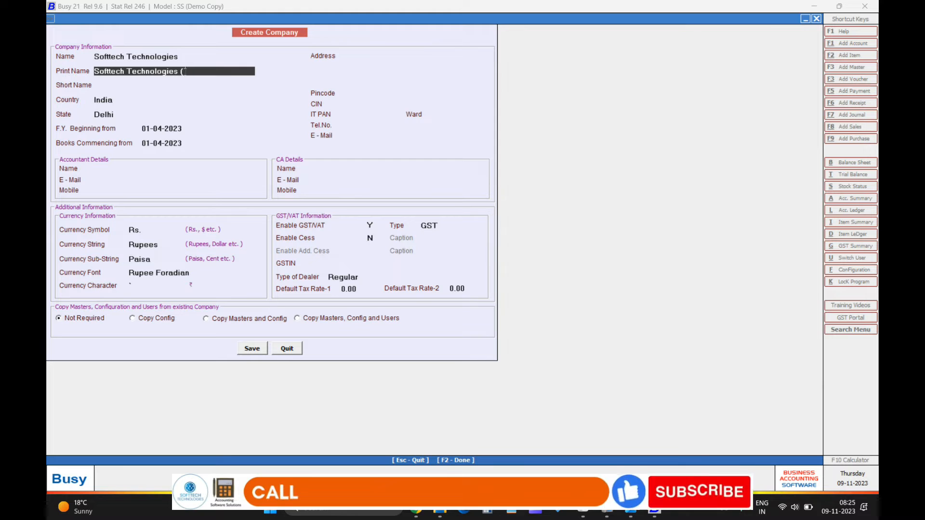
pyautogui.press('Return')
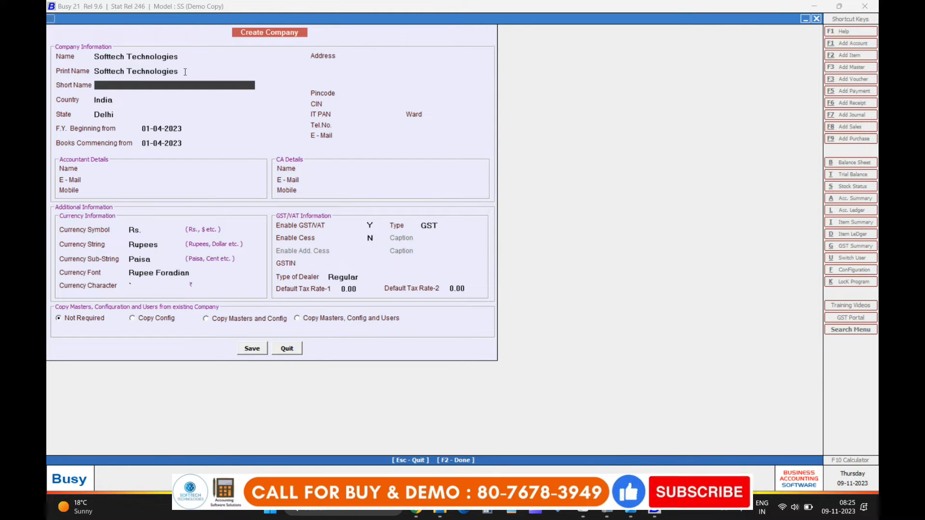
# Step: Set short name St, keep India and Delhi, and accept 01-04-2023 for financial year and books
pyautogui.write('st')
pyautogui.press('Return')
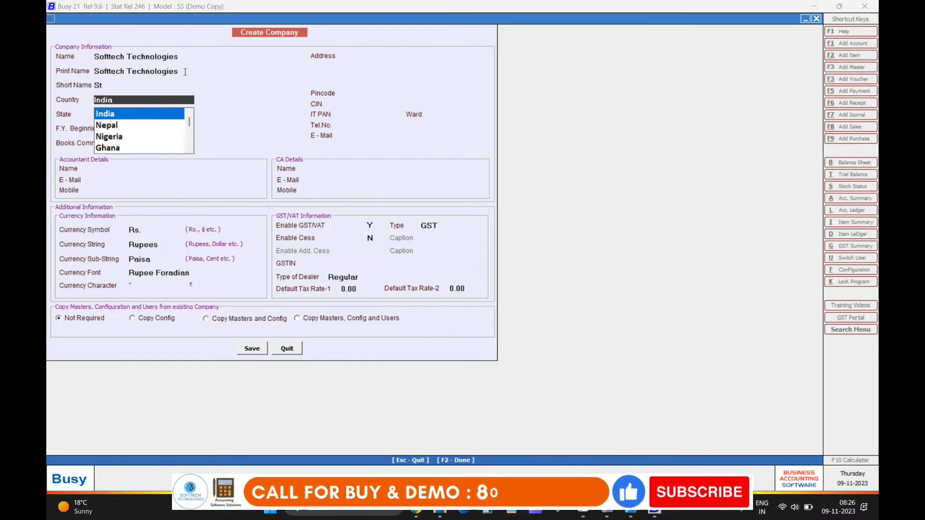
pyautogui.press('Return')
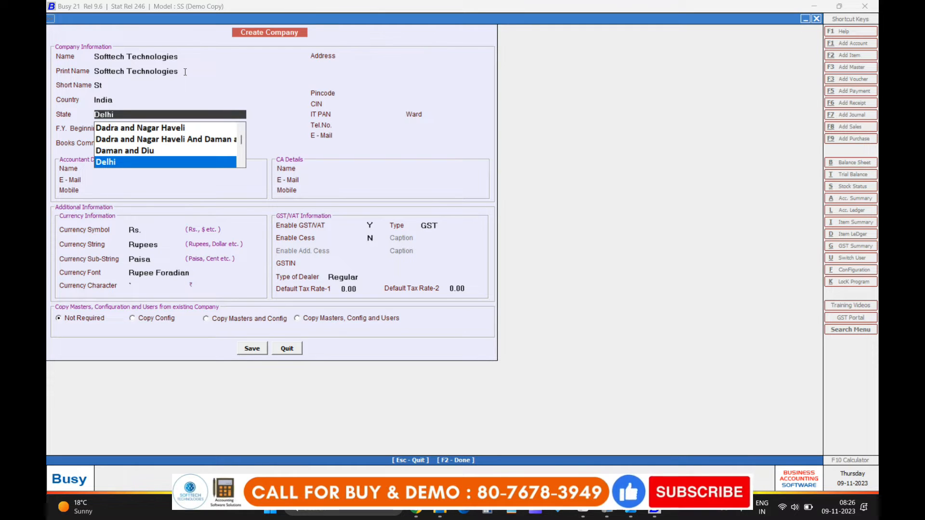
pyautogui.press('Up')
pyautogui.press('Down')
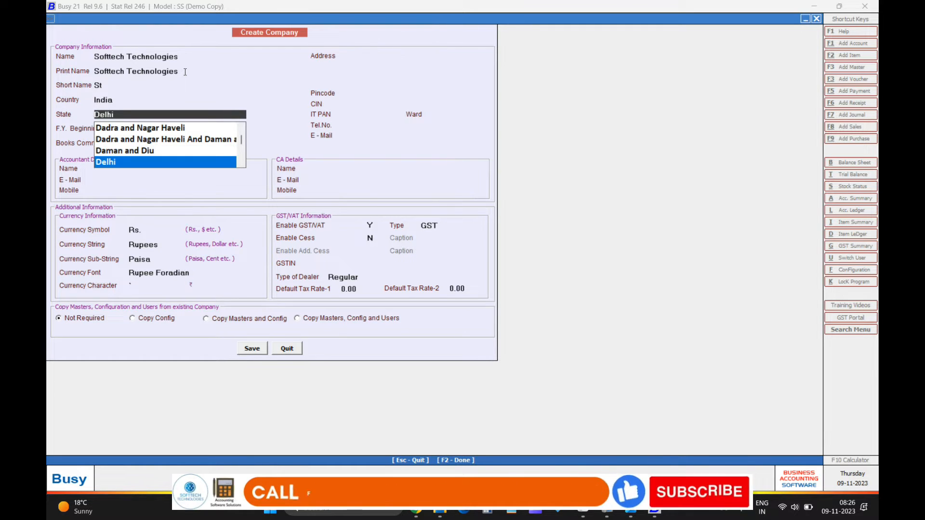
pyautogui.press('Return')
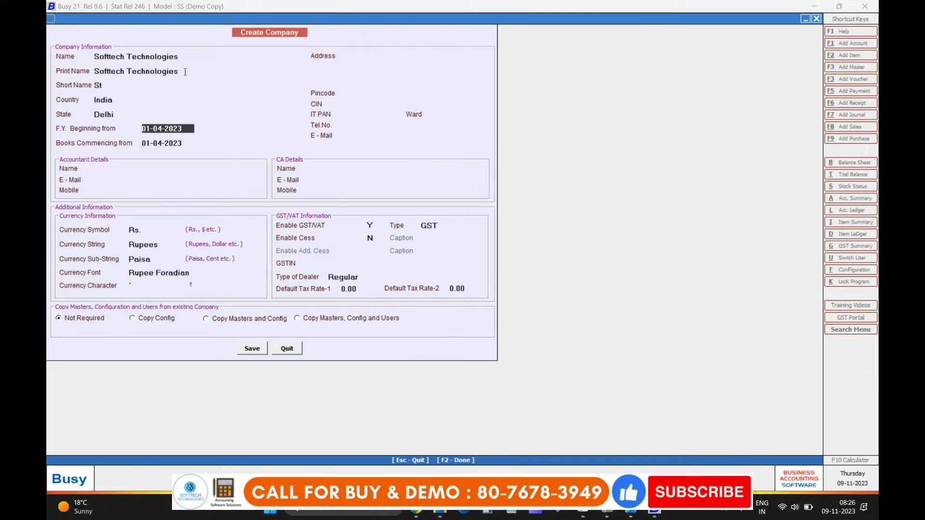
pyautogui.press('Return')
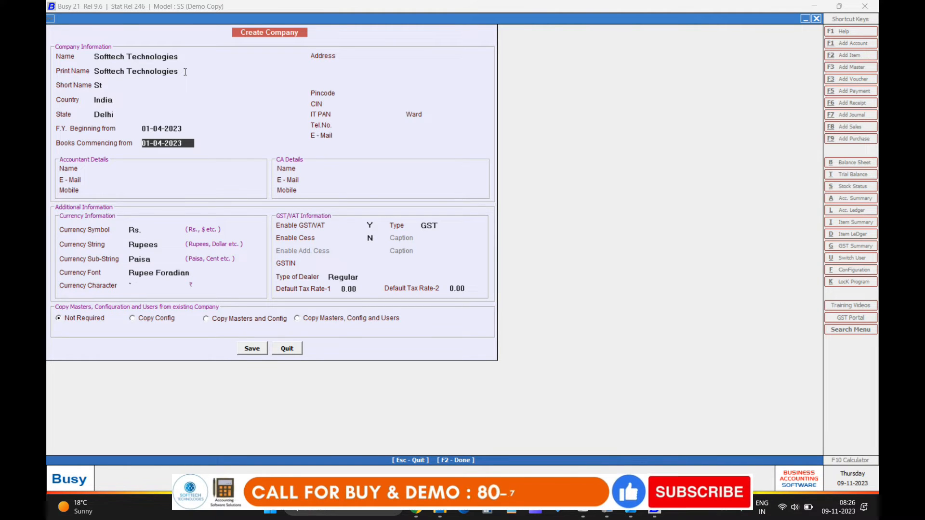
pyautogui.press('Return')
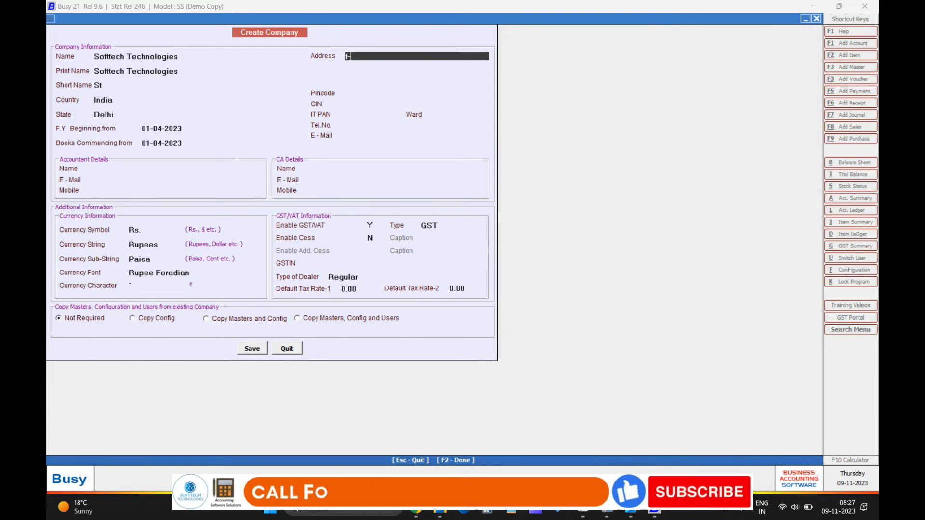
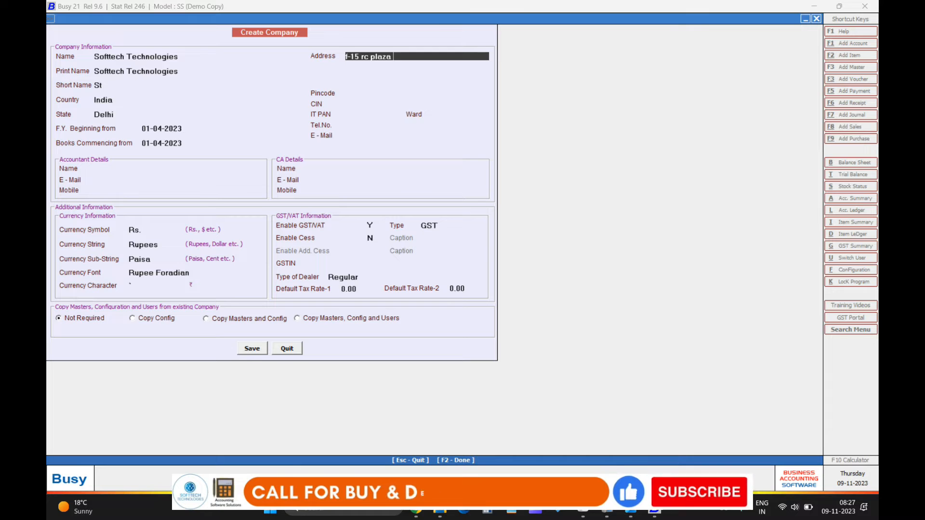
# Step: Fill in the company's three-line postal address, leaving the last address line blank
pyautogui.press('Return')
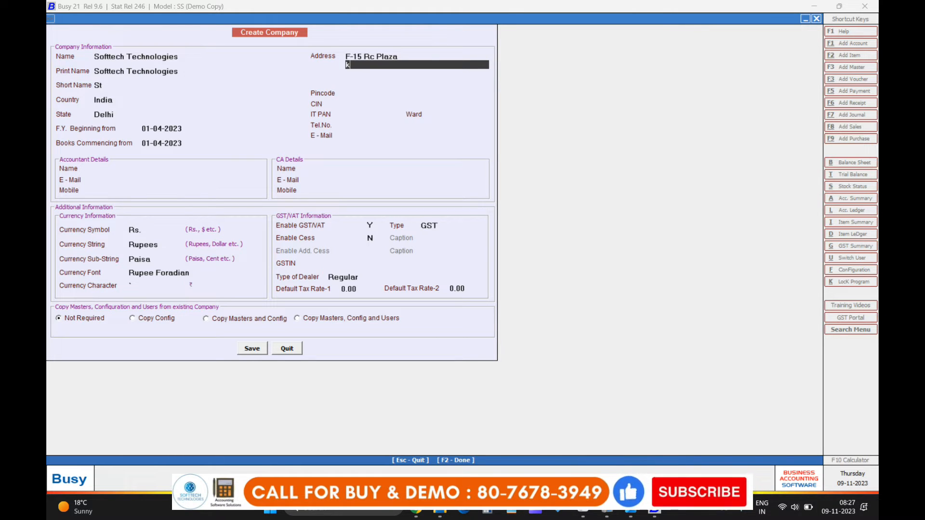
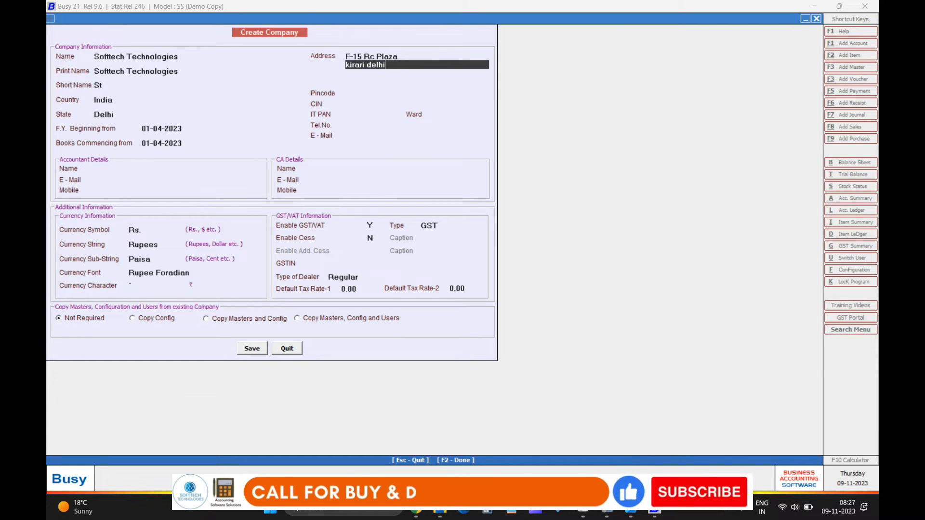
pyautogui.press('Return')
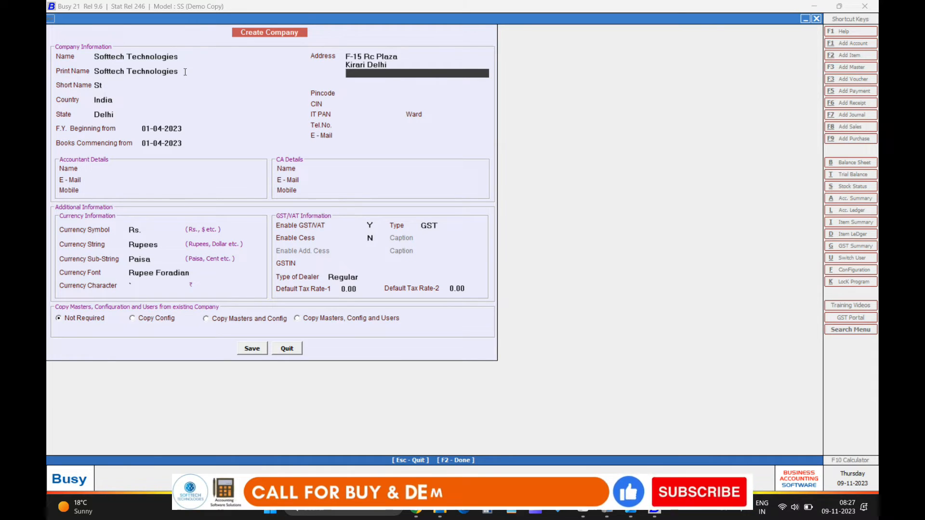
pyautogui.write('India')
pyautogui.press('Return')
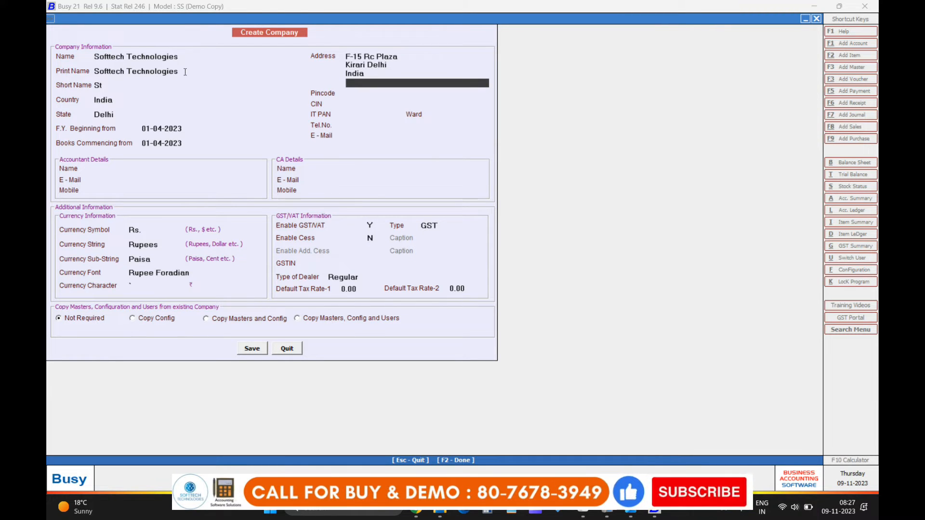
pyautogui.press('Return')
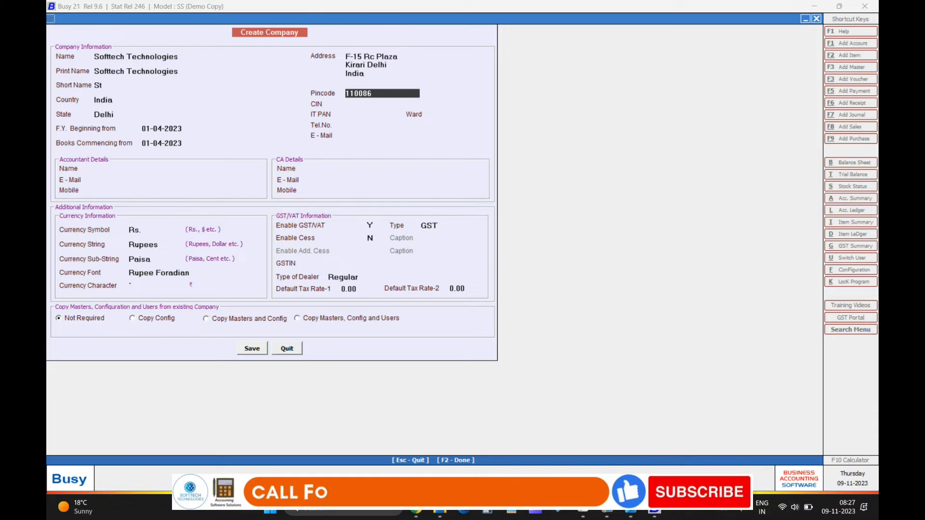
# Step: Confirm the pincode, leave CIN and IT PAN blank, and enter the company telephone number
pyautogui.press('Return')
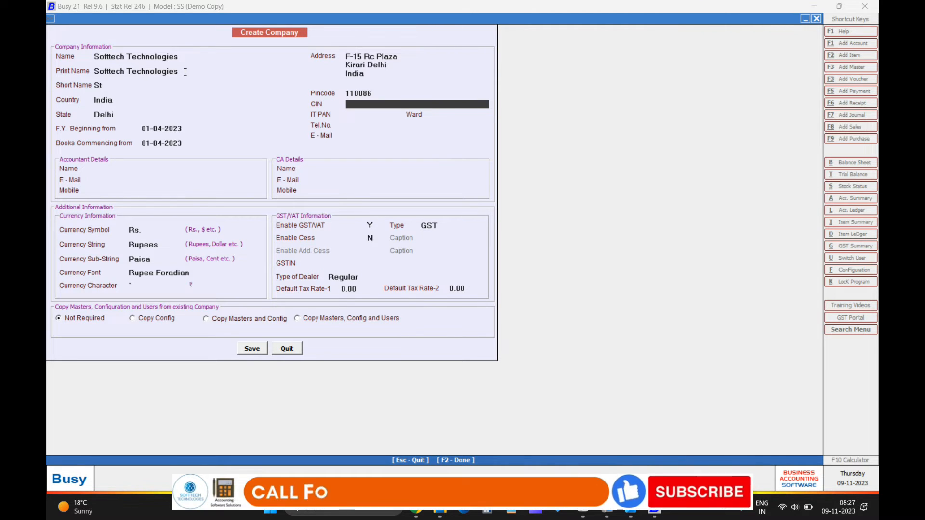
pyautogui.press('Return')
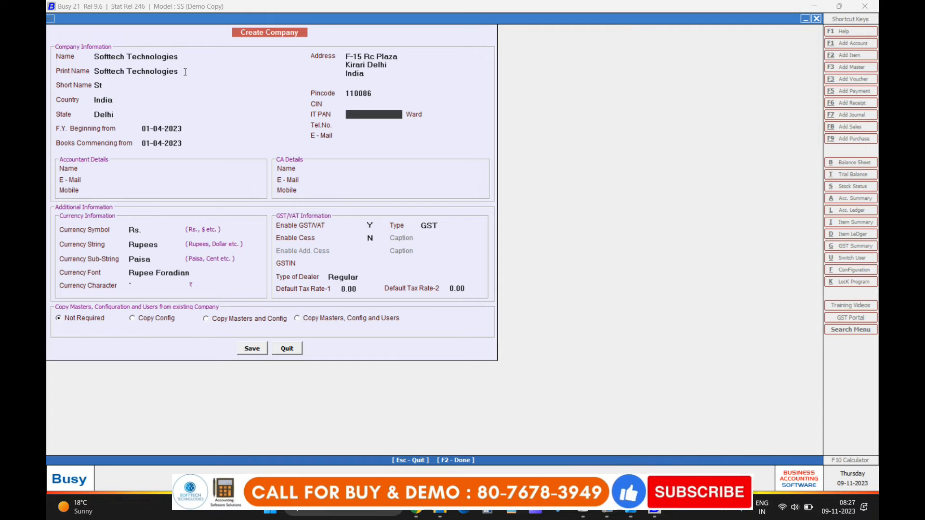
pyautogui.press('Return')
pyautogui.press('Return')
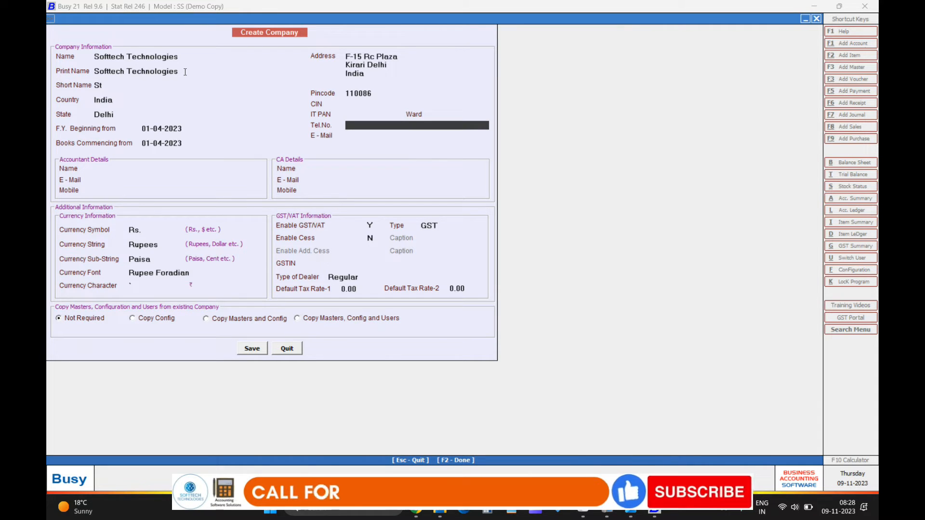
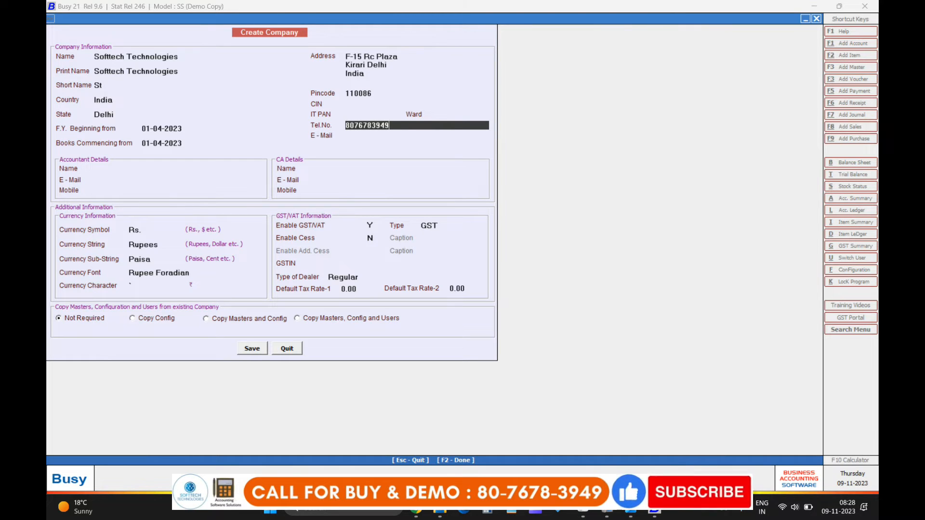
# Step: Enter the company's sales e-mail address in the E-Mail field
pyautogui.press('Return')
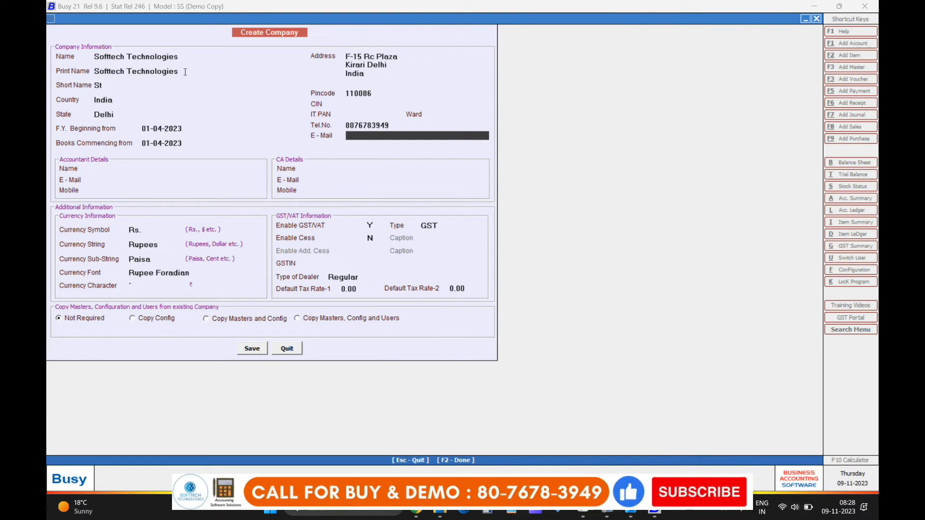
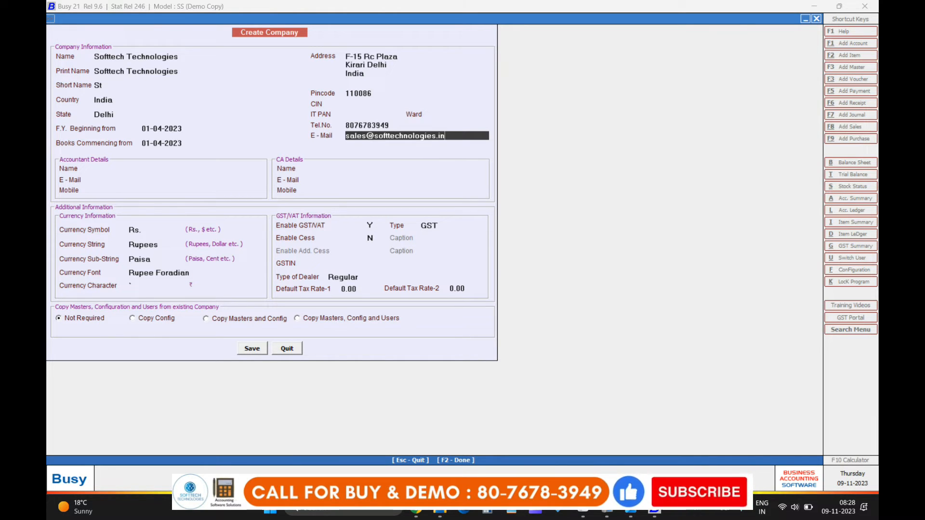
pyautogui.press('Return')
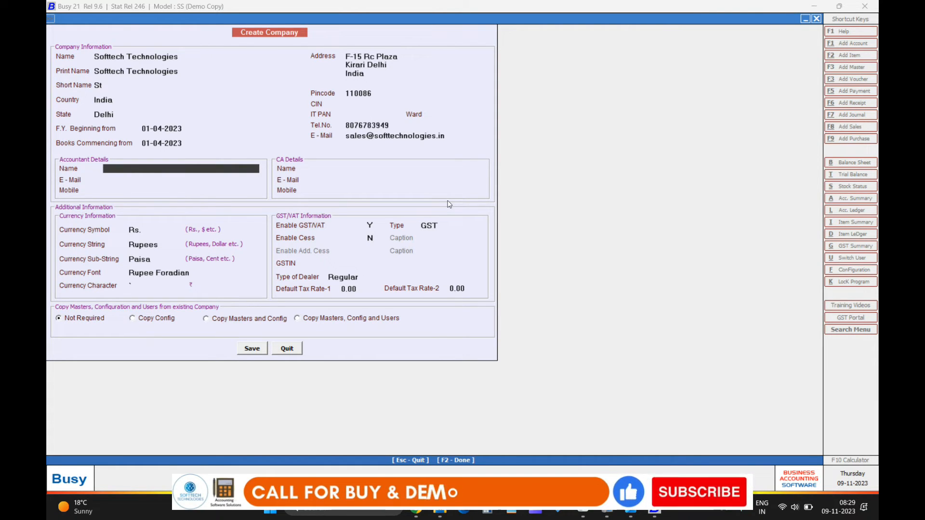
pyautogui.press('Return')
pyautogui.press('Return')
pyautogui.press('Return')
pyautogui.press('Return')
pyautogui.press('Return')
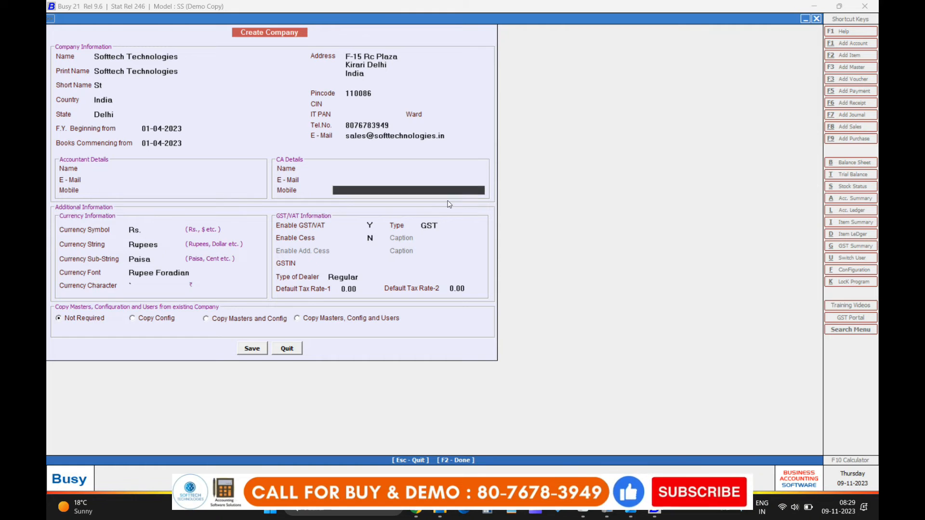
pyautogui.press('Return')
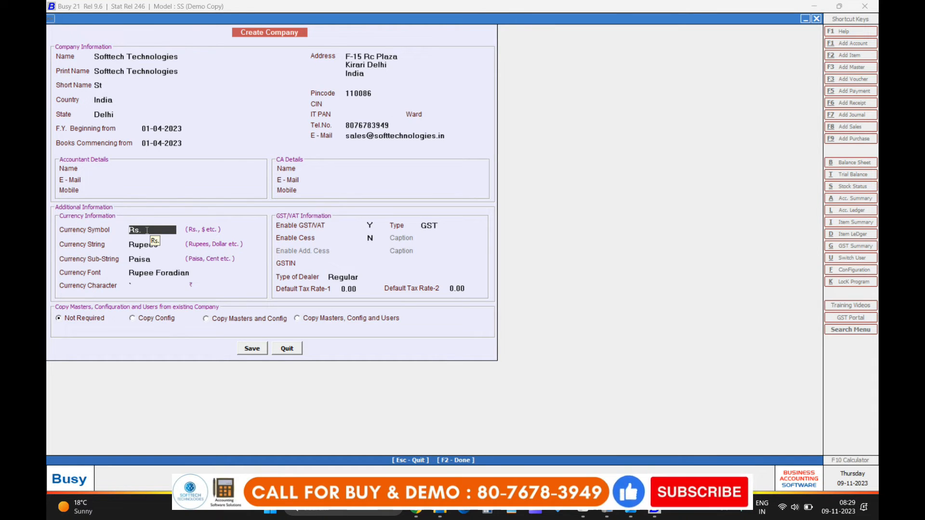
pyautogui.press('Return')
pyautogui.press('Return')
pyautogui.press('Return')
pyautogui.press('Return')
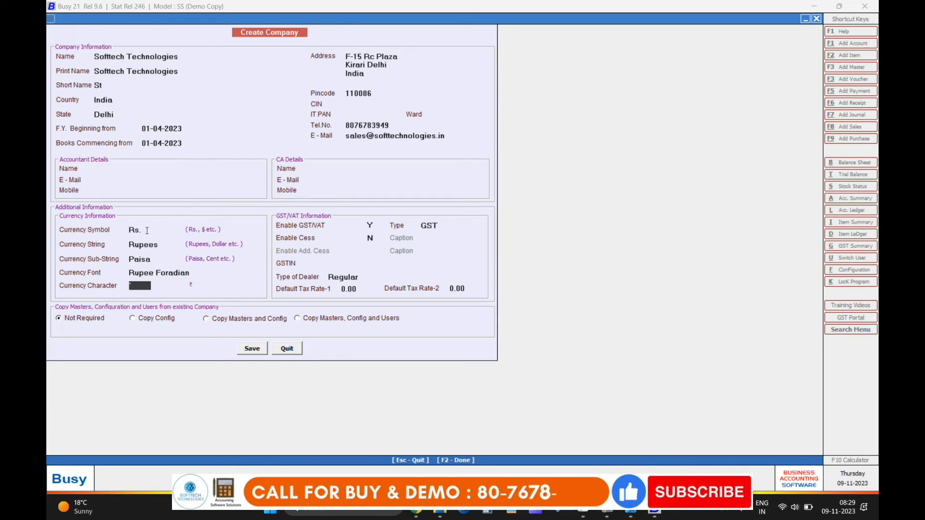
pyautogui.press('Return')
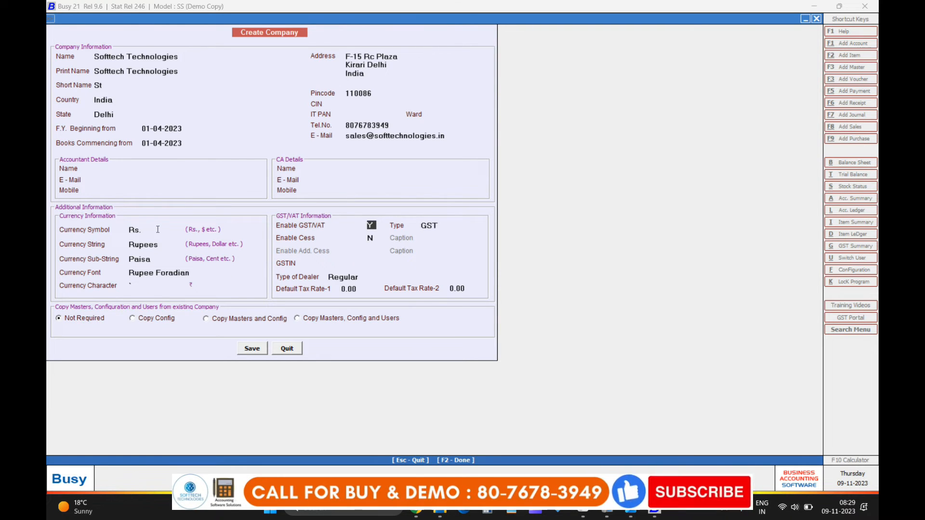
pyautogui.write('N')
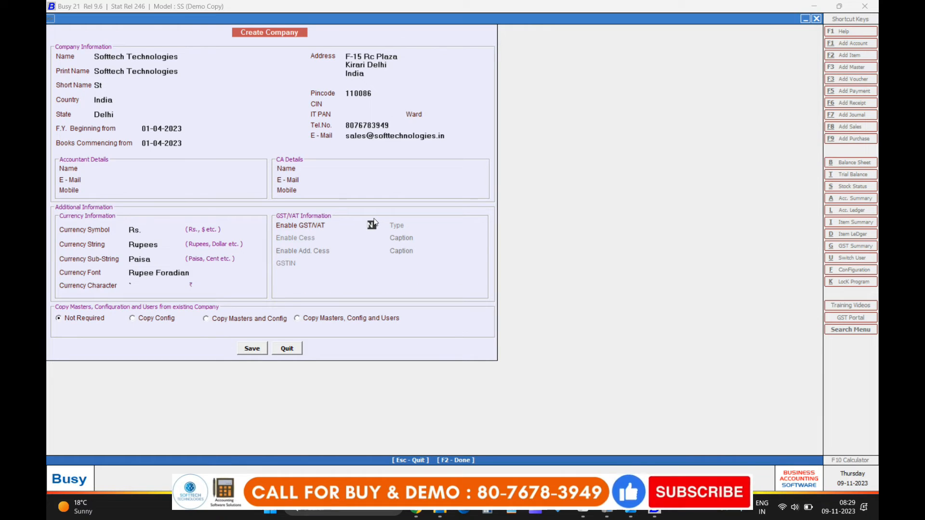
pyautogui.write('Y')
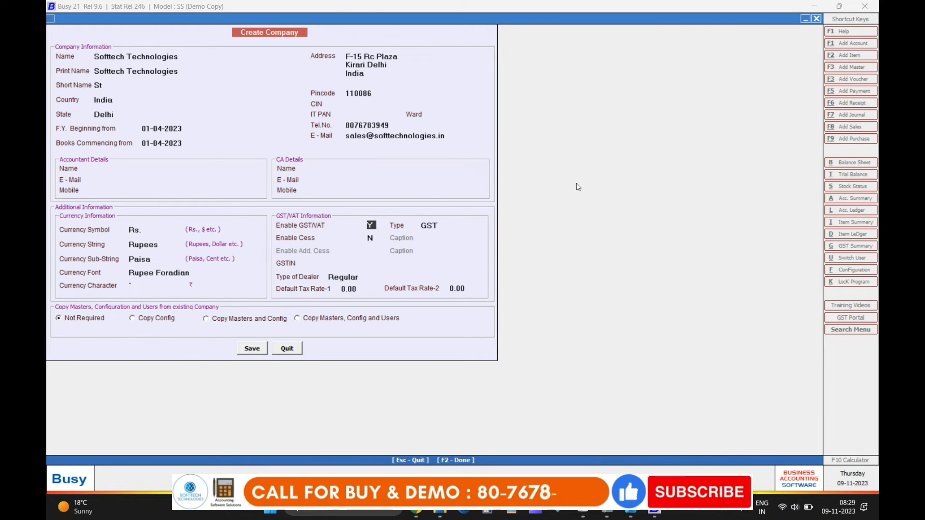
pyautogui.write('N')
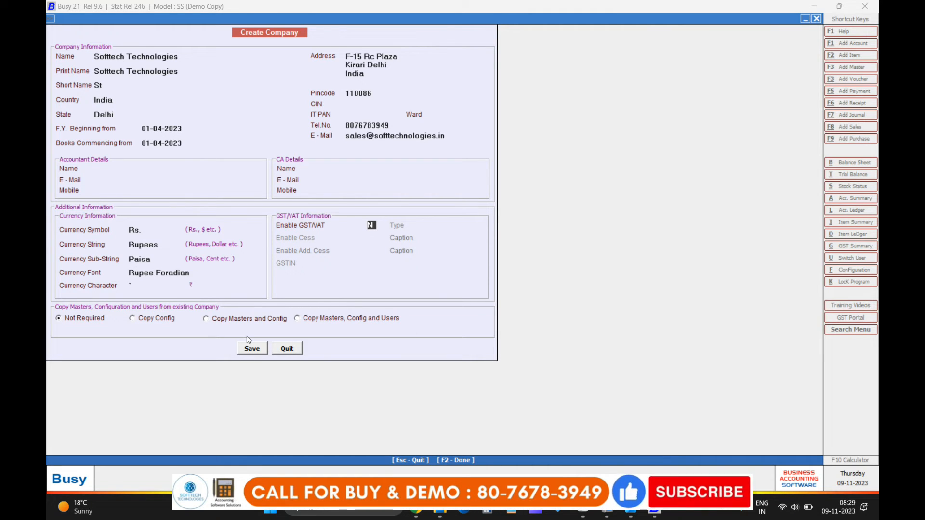
pyautogui.write('Y')
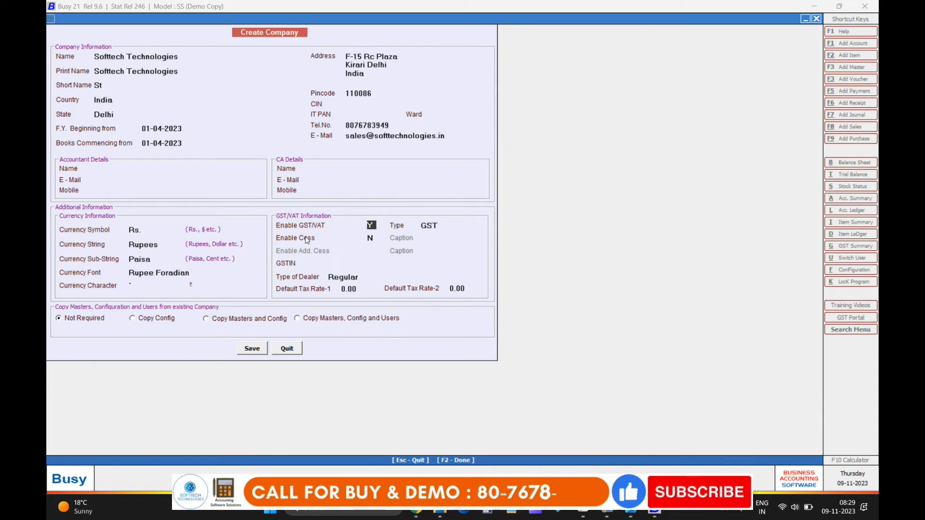
pyautogui.press('Return')
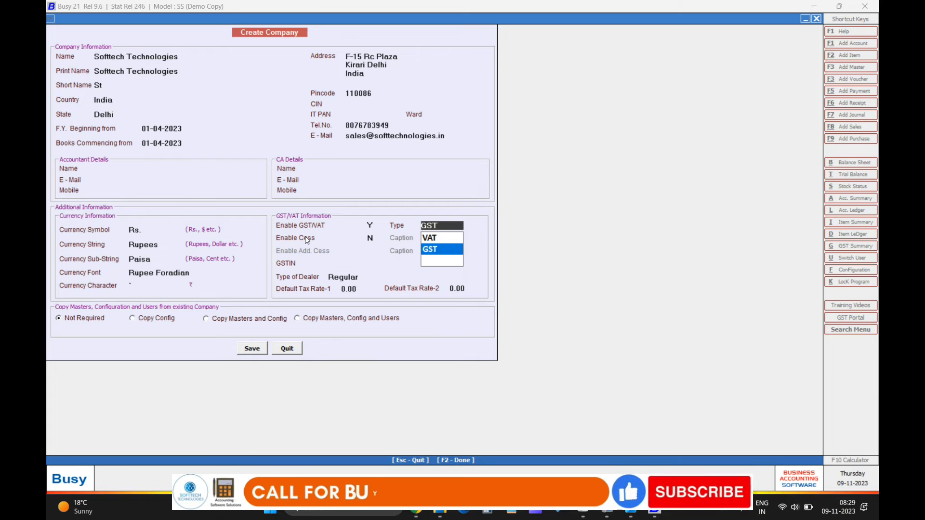
pyautogui.press('Return')
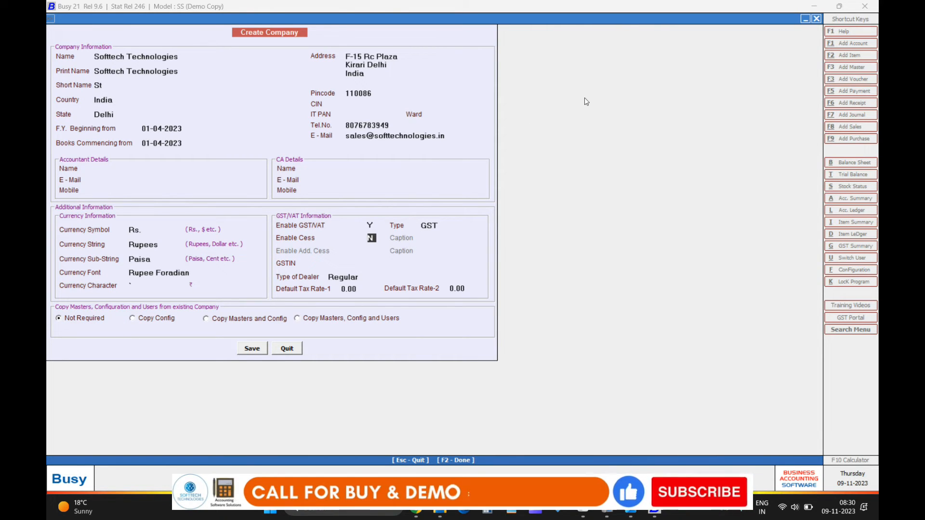
pyautogui.press('Return')
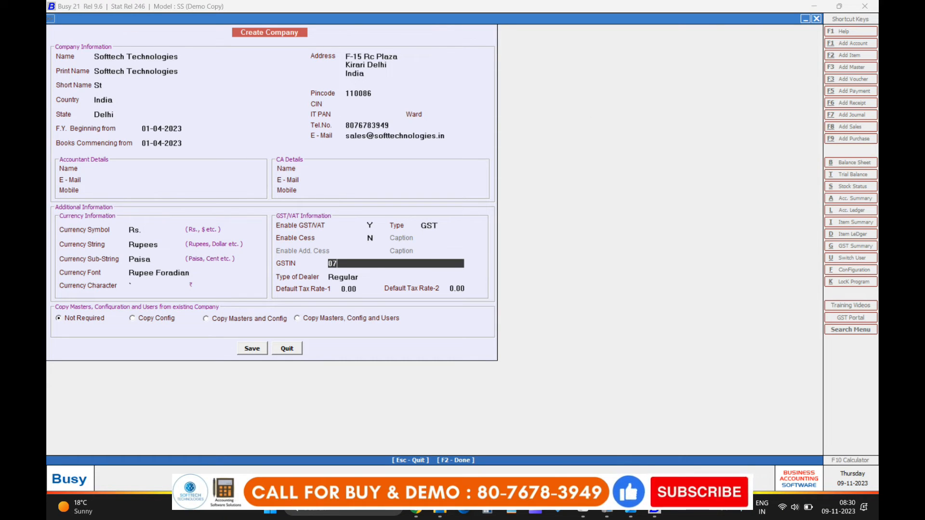
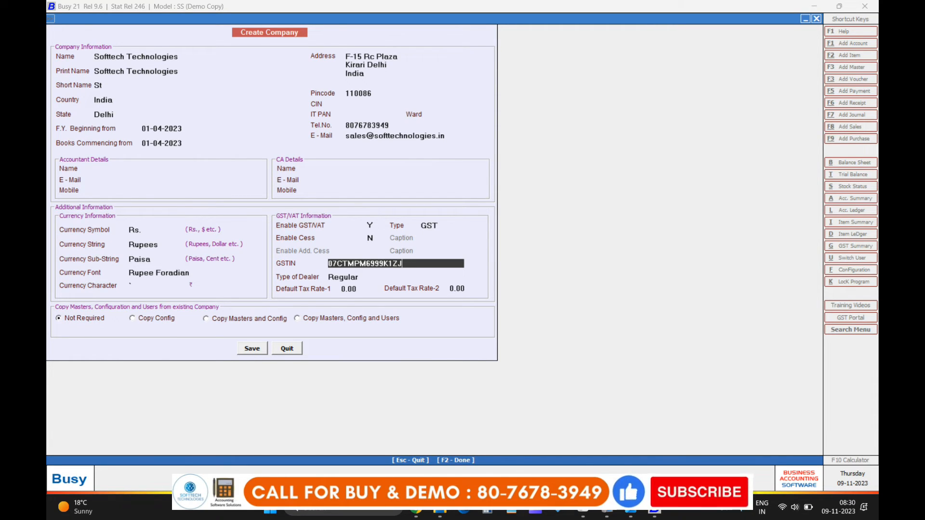
# Step: Enter the company's GSTIN, keep dealer type Regular and both default tax rates at 0.00
pyautogui.press('Return')
pyautogui.press('Return')
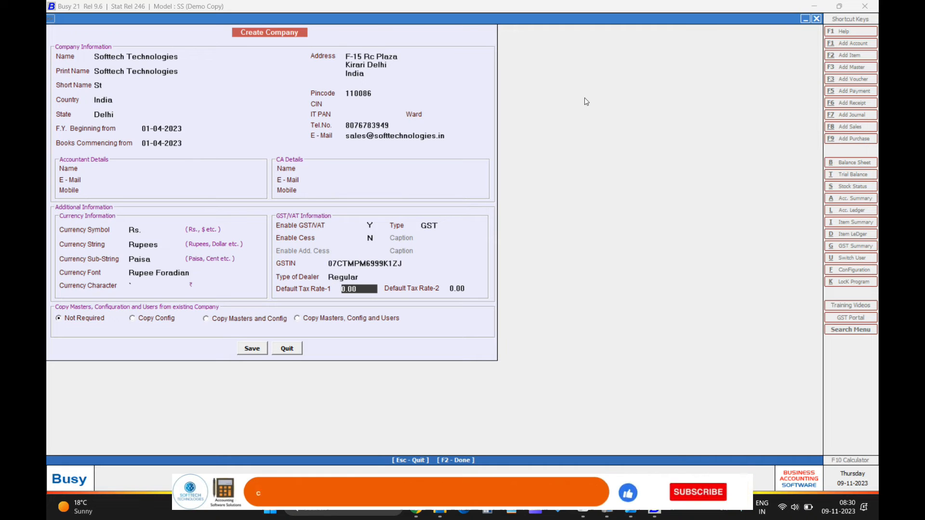
pyautogui.press('Up')
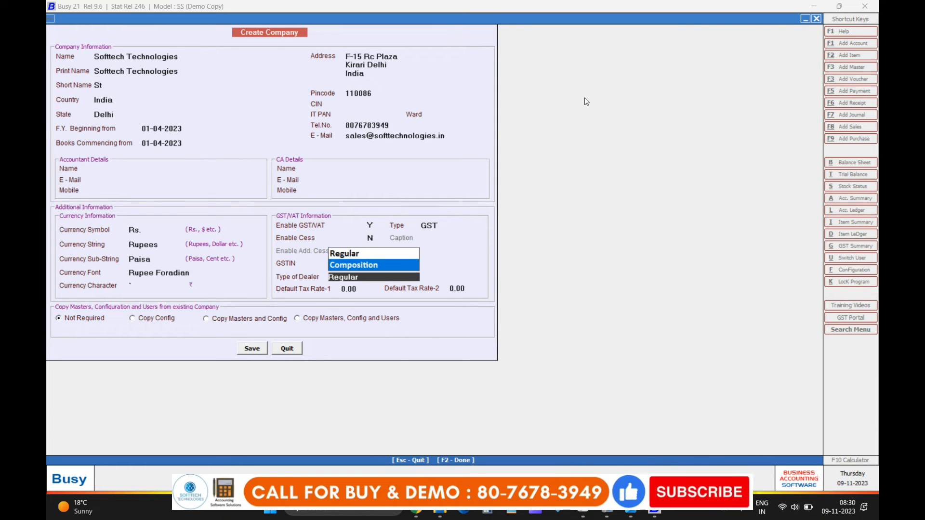
pyautogui.press('Return')
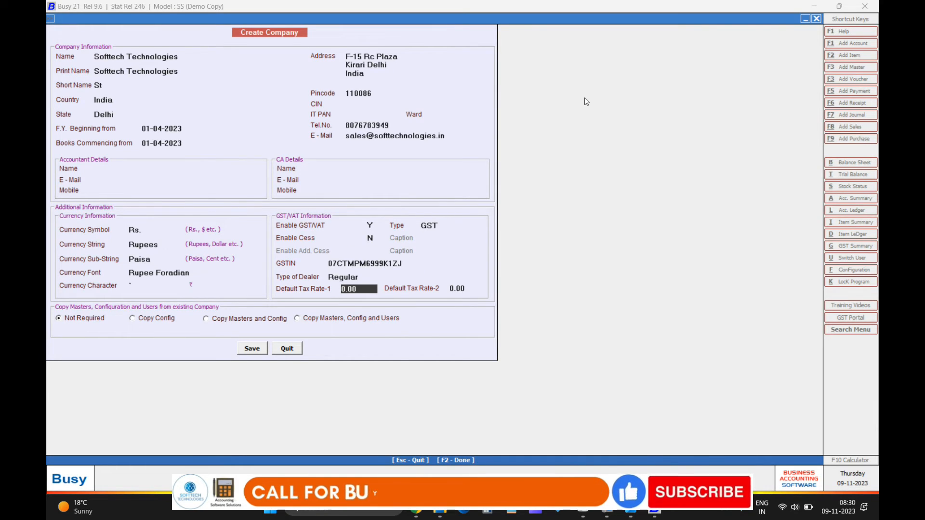
pyautogui.press('Return')
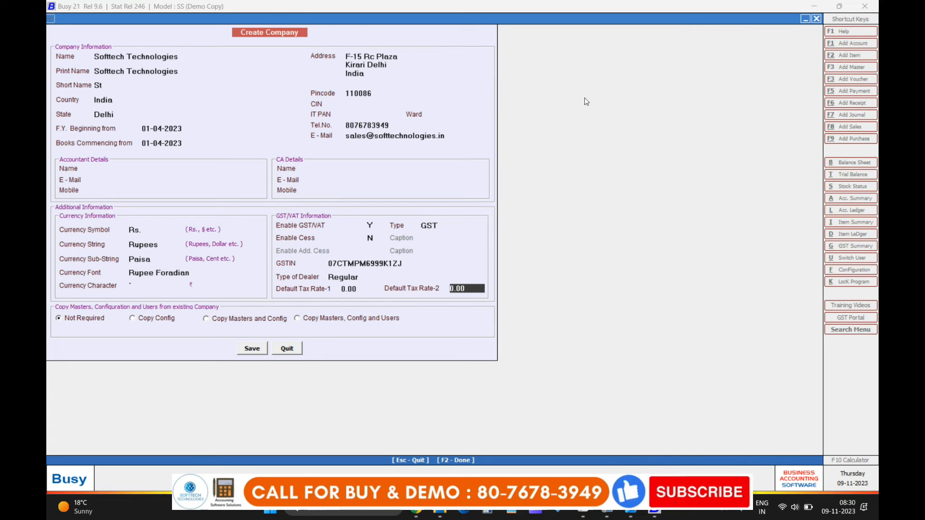
pyautogui.press('Return')
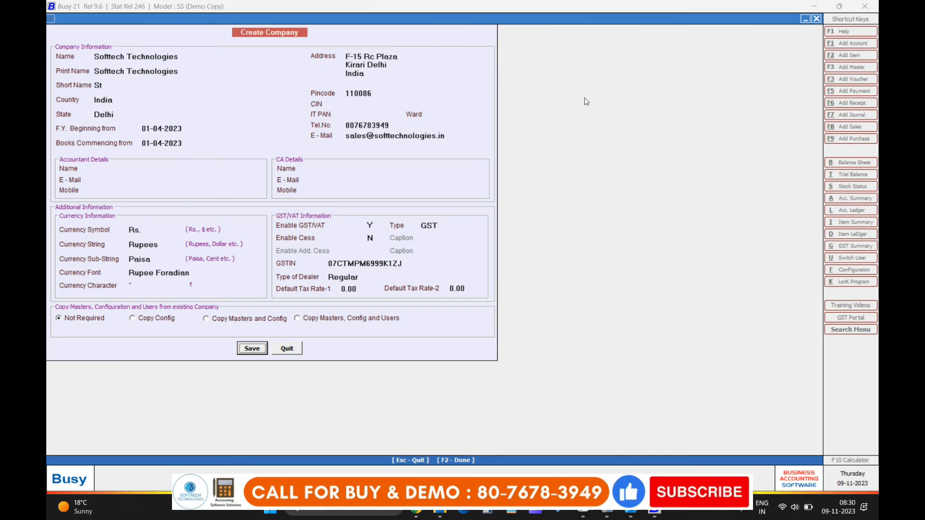
pyautogui.press('Return')
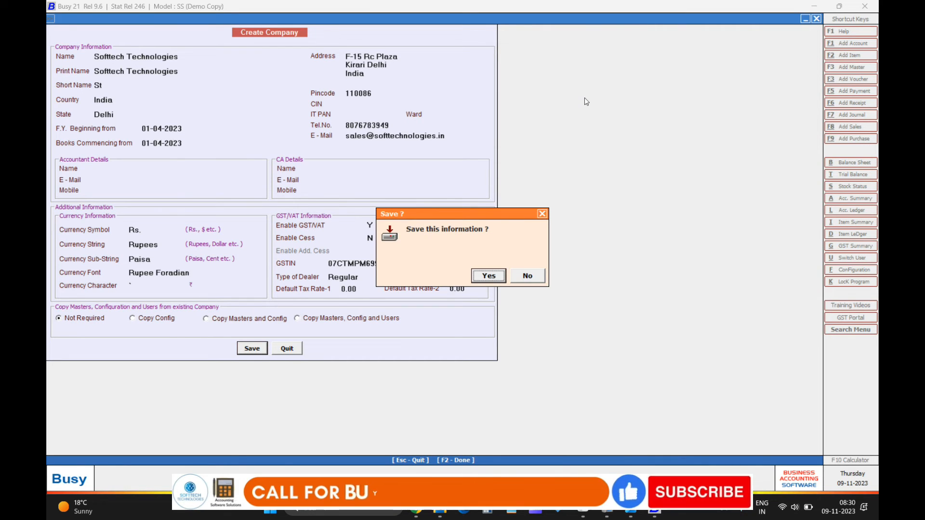
# Step: Confirm saving Softtech Technologies and acknowledge the company-created message
pyautogui.press('Return')
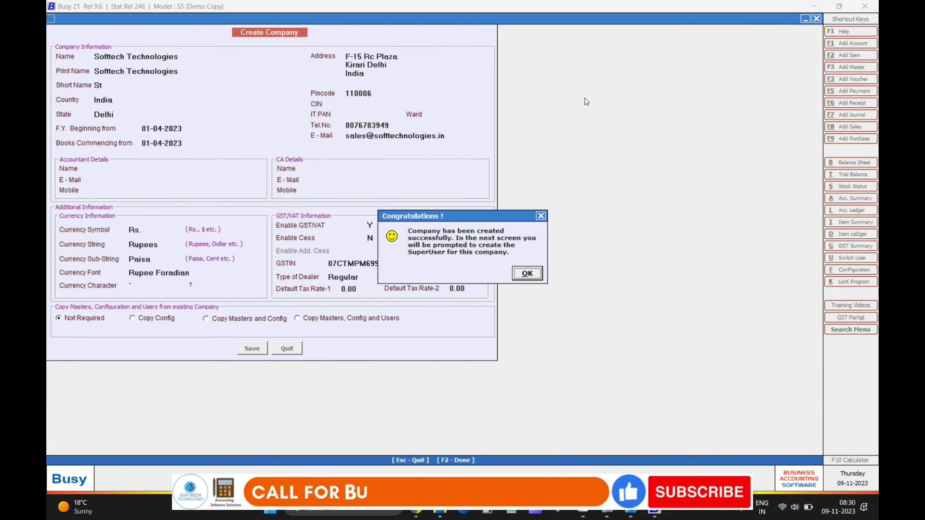
pyautogui.click(532, 276)
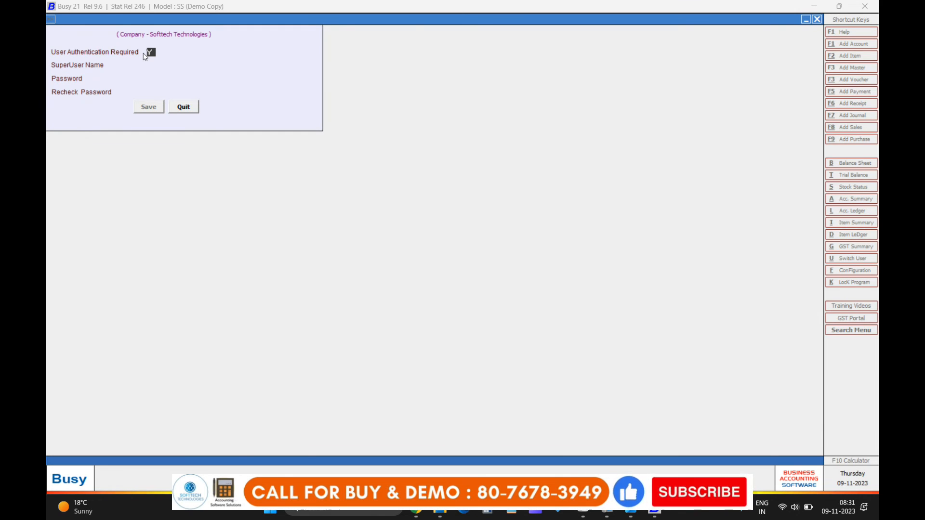
# Step: Create superuser 'st' with a confirmed password, then close Features / Options
pyautogui.press('Return')
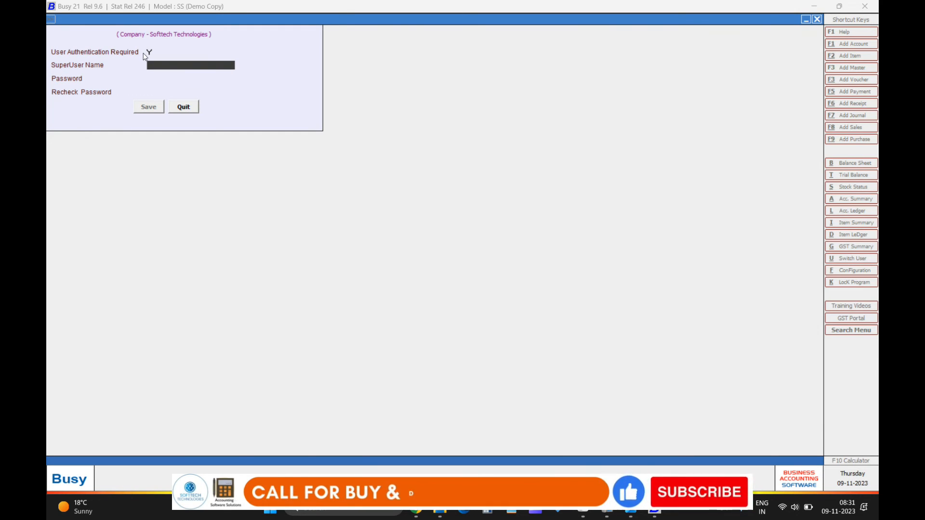
pyautogui.write('st')
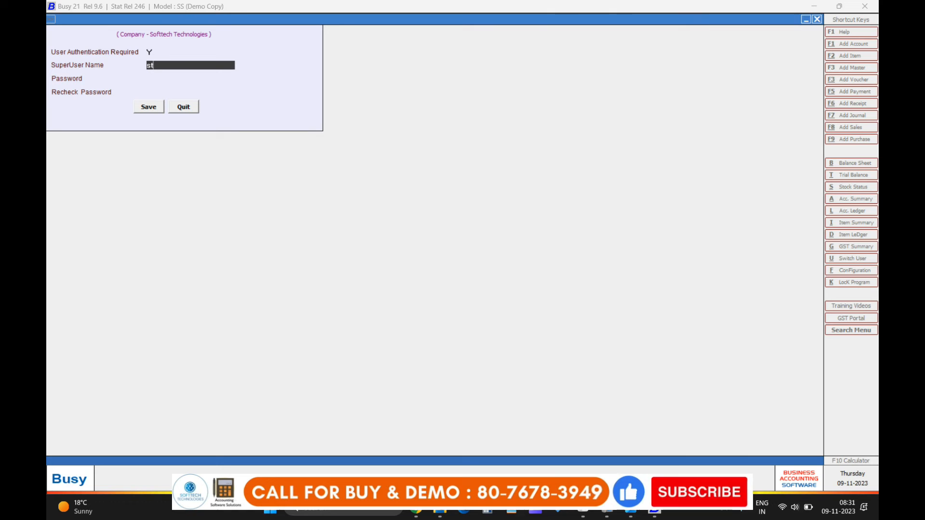
pyautogui.press('Return')
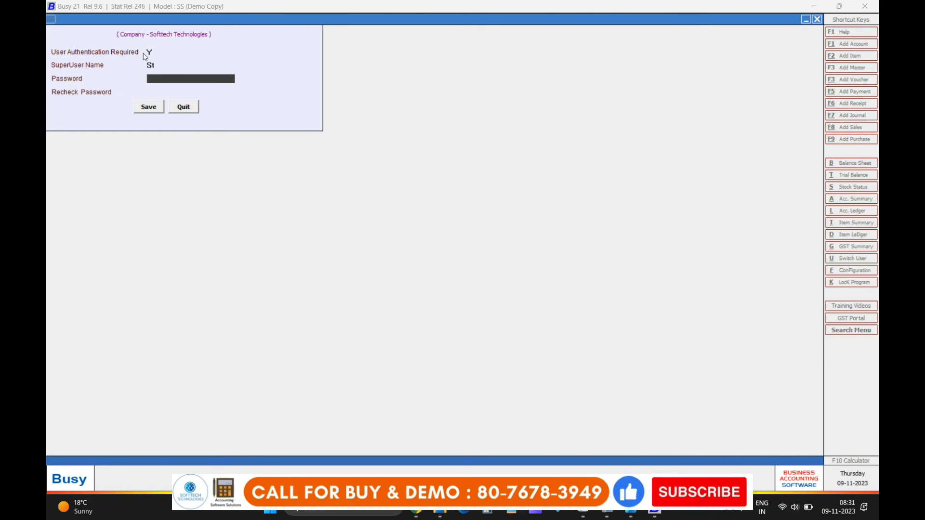
pyautogui.write('**')
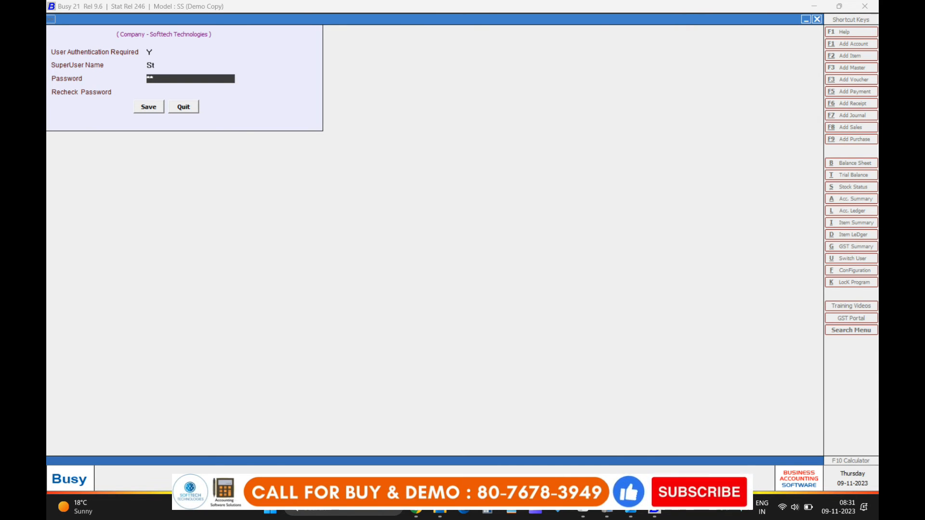
pyautogui.press('Return')
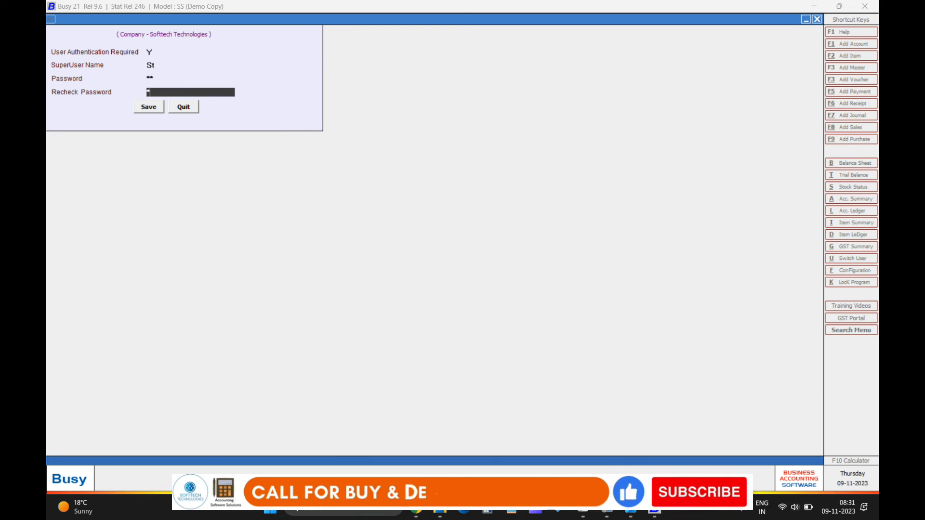
pyautogui.write('**')
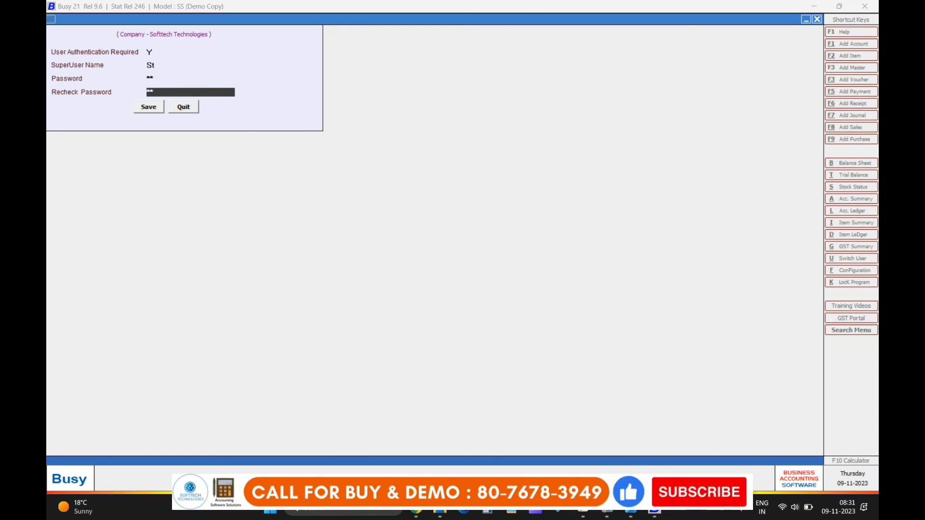
pyautogui.press('Return')
pyautogui.press('Return')
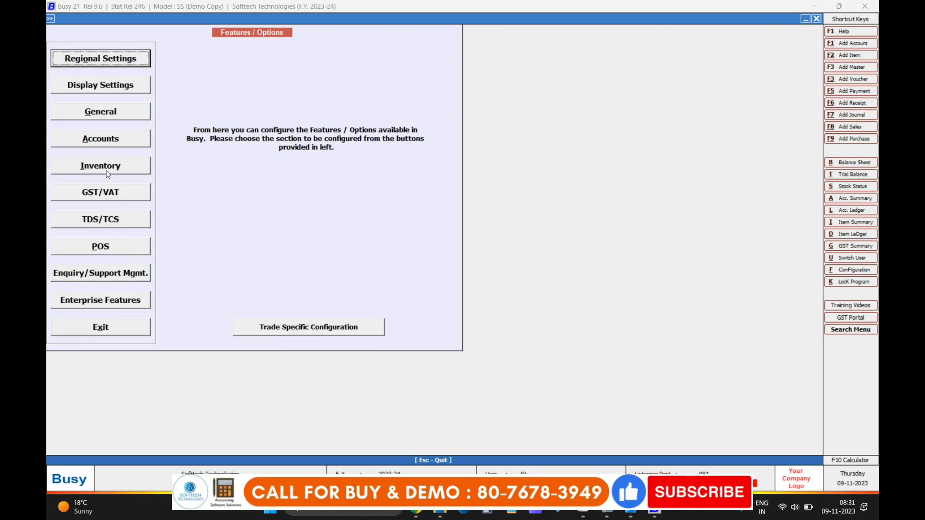
pyautogui.click(85, 329)
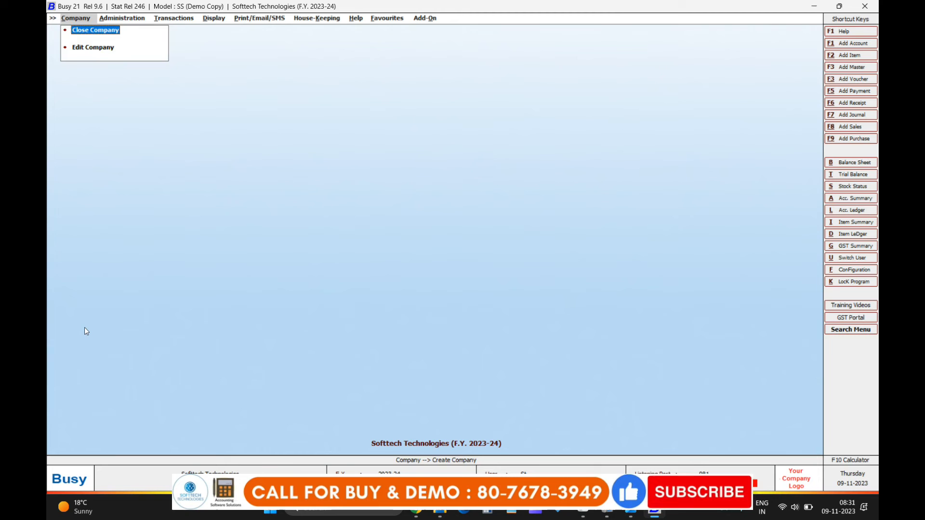
pyautogui.press('Right')
pyautogui.press('Right')
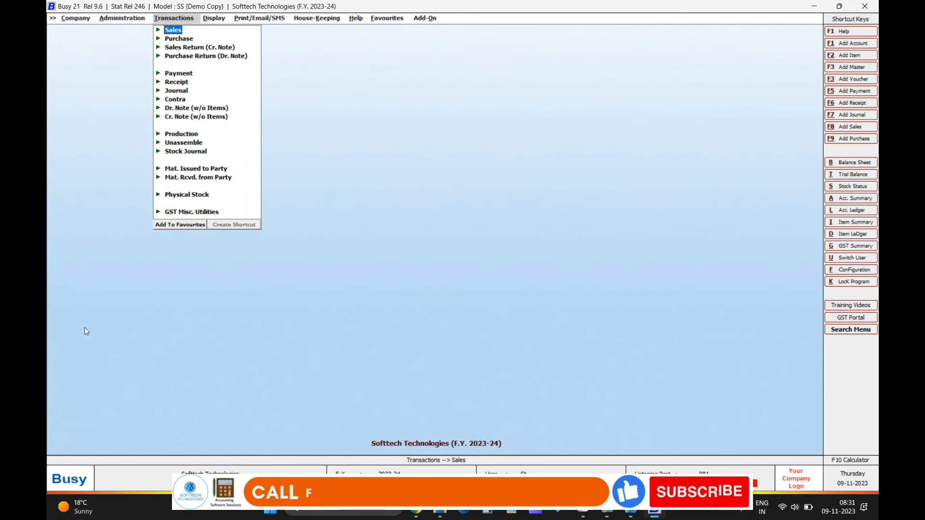
pyautogui.press('Right')
pyautogui.press('Right')
pyautogui.press('Right')
pyautogui.press('Right')
pyautogui.press('Right')
pyautogui.press('Right')
pyautogui.press('Left')
pyautogui.press('Left')
pyautogui.press('Left')
pyautogui.press('Left')
pyautogui.press('Left')
pyautogui.press('Left')
pyautogui.press('Left')
pyautogui.press('Left')
pyautogui.press('Right')
pyautogui.press('Right')
pyautogui.press('Right')
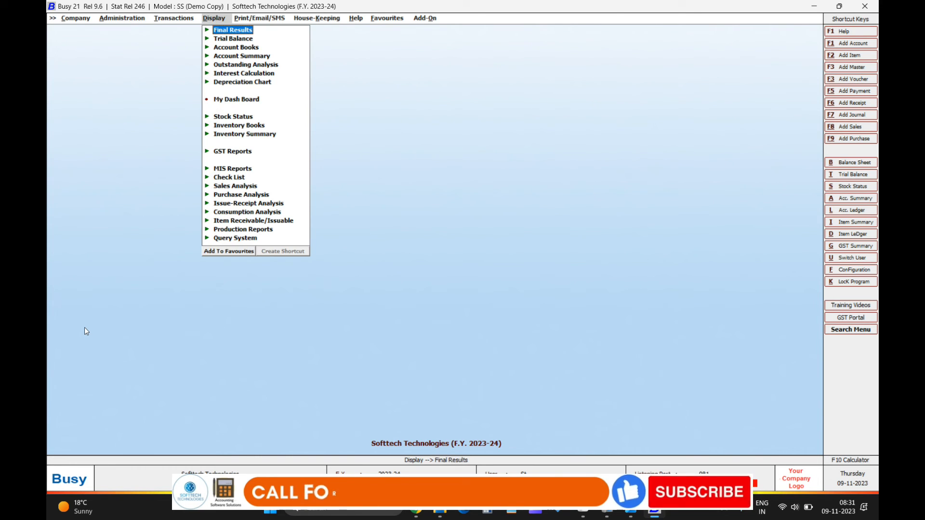
pyautogui.press('Left')
pyautogui.press('Left')
pyautogui.press('Left')
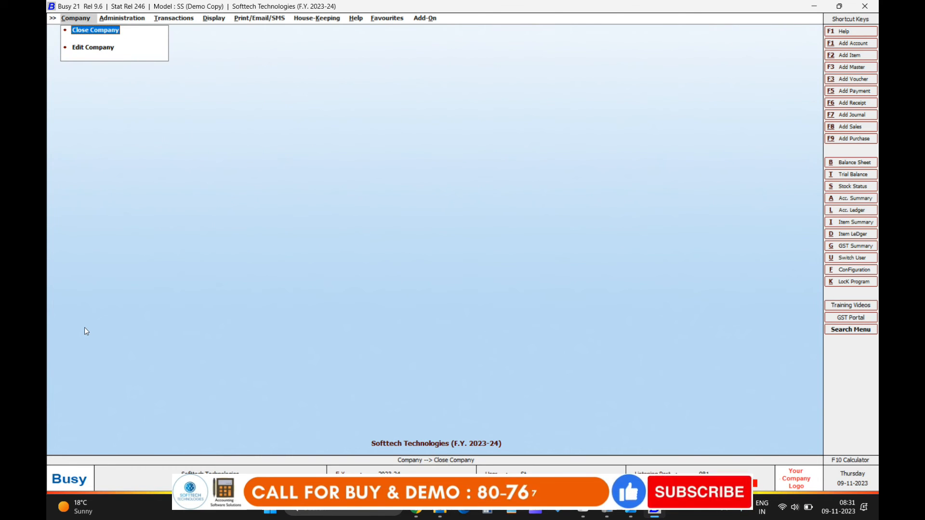
pyautogui.press('Right')
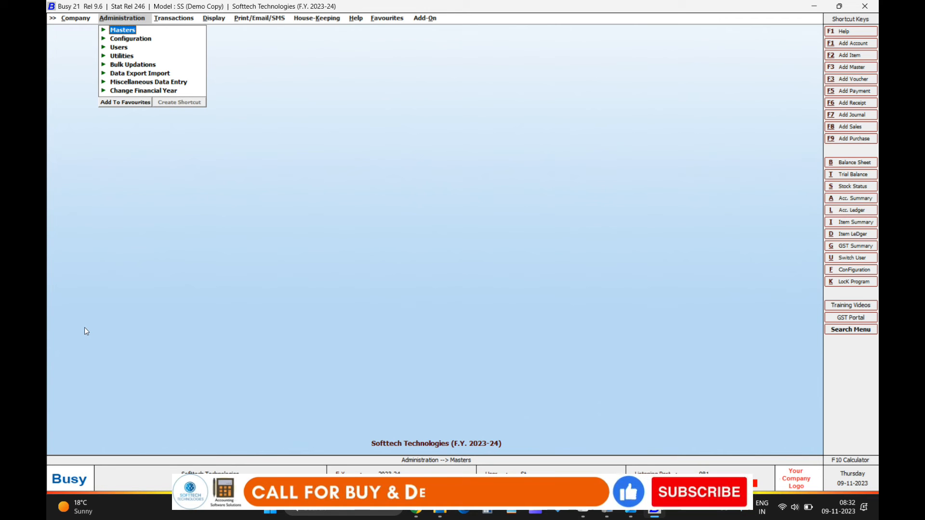
pyautogui.press('Left')
pyautogui.press('Down')
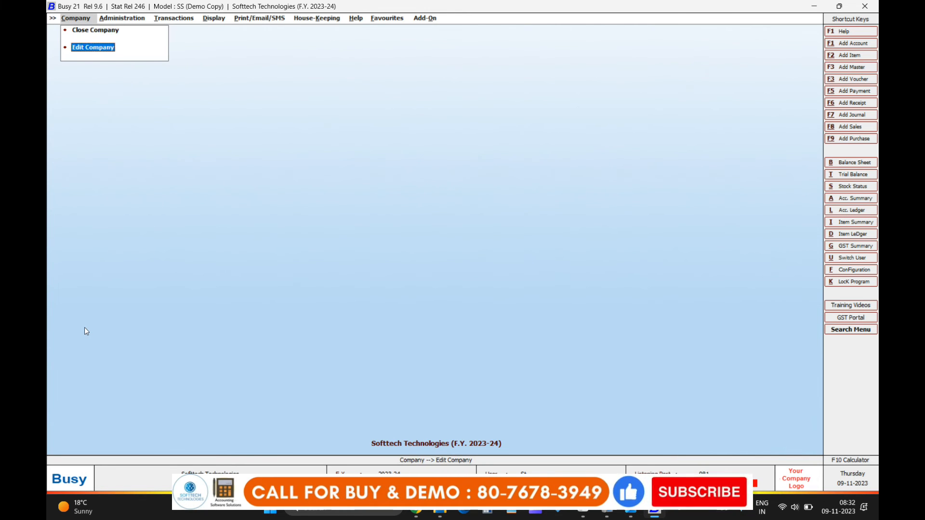
# Step: Step through Softtech Technologies' name, address, phone and e-mail fields in Modify Company, then save unchanged
pyautogui.press('Return')
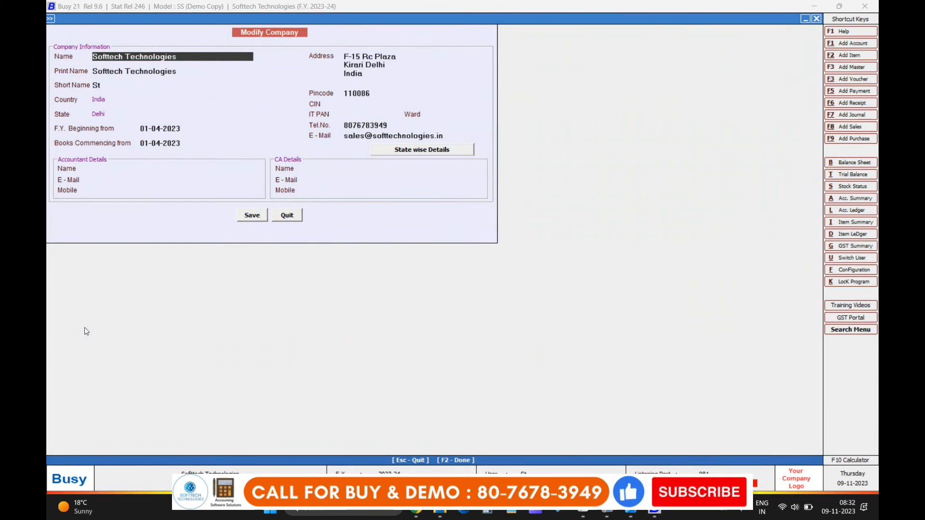
pyautogui.press('Return')
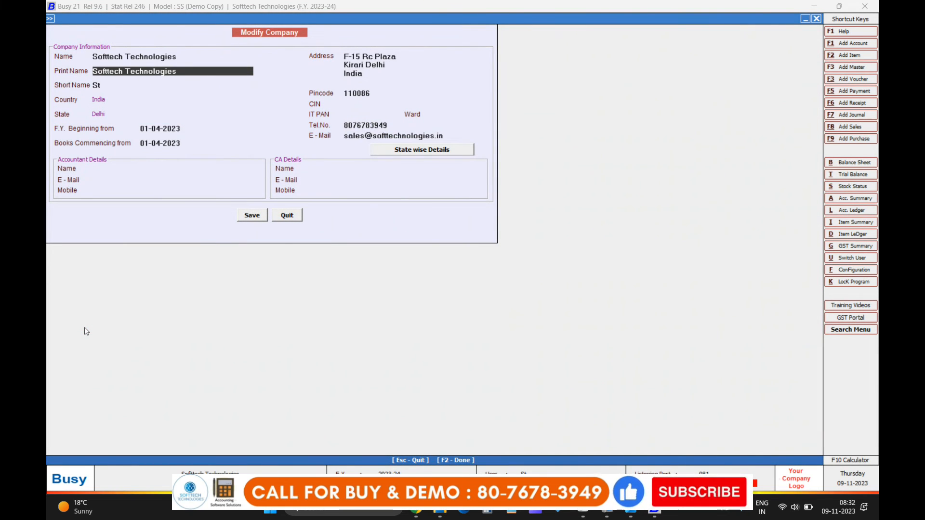
pyautogui.press('Return')
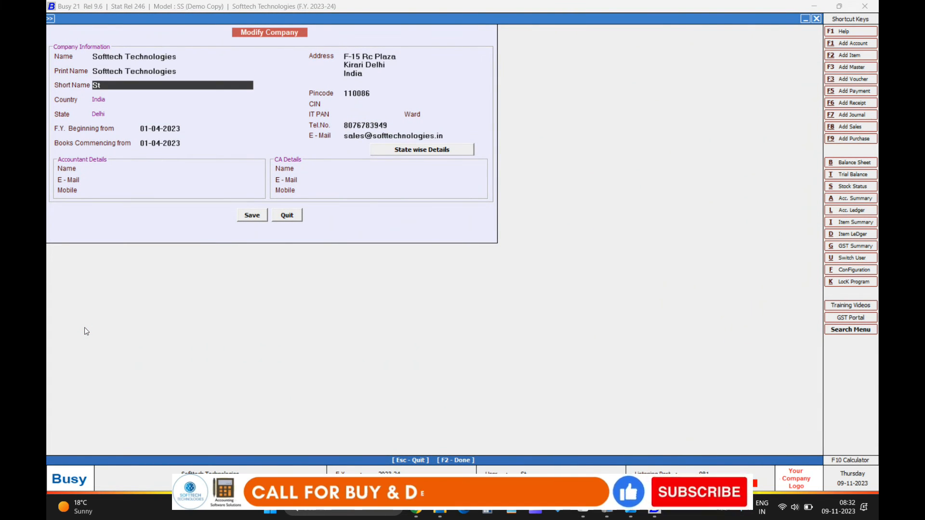
pyautogui.press('Return')
pyautogui.press('Return')
pyautogui.press('Return')
pyautogui.press('Return')
pyautogui.press('Return')
pyautogui.press('Return')
pyautogui.press('Return')
pyautogui.press('Return')
pyautogui.press('Return')
pyautogui.press('Return')
pyautogui.press('Return')
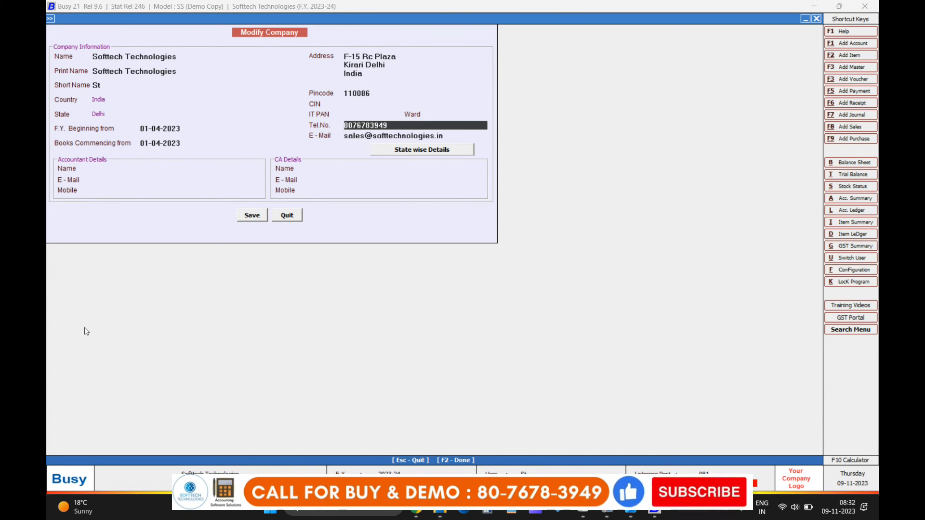
pyautogui.press('Return')
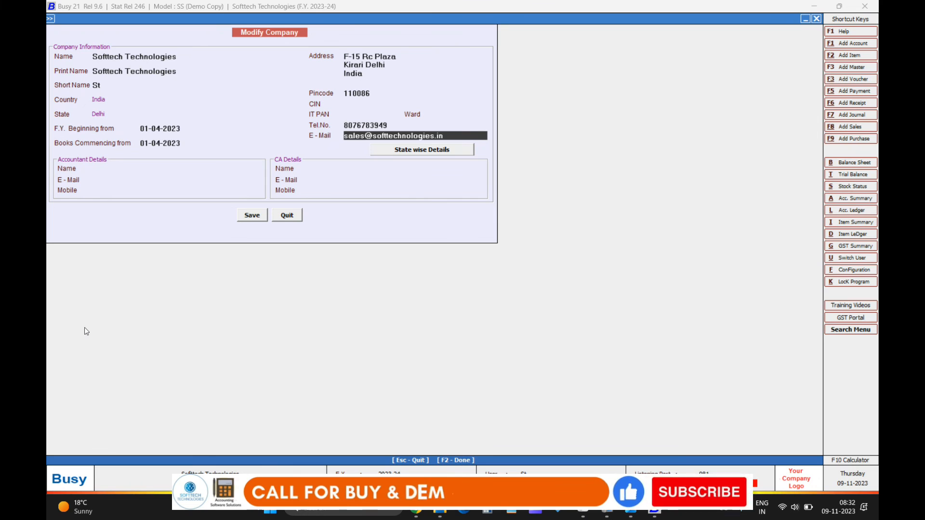
pyautogui.press('Return')
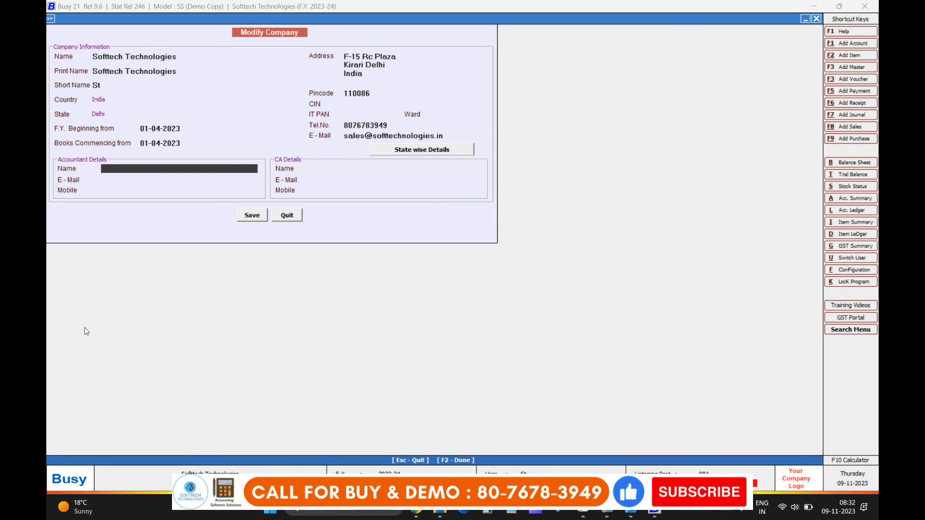
pyautogui.click(368, 122)
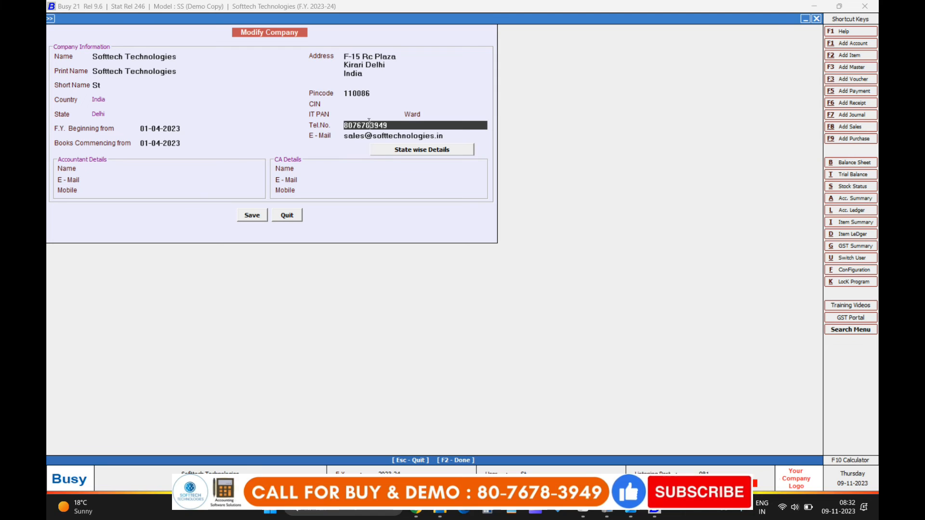
pyautogui.click(262, 215)
pyautogui.press('Return')
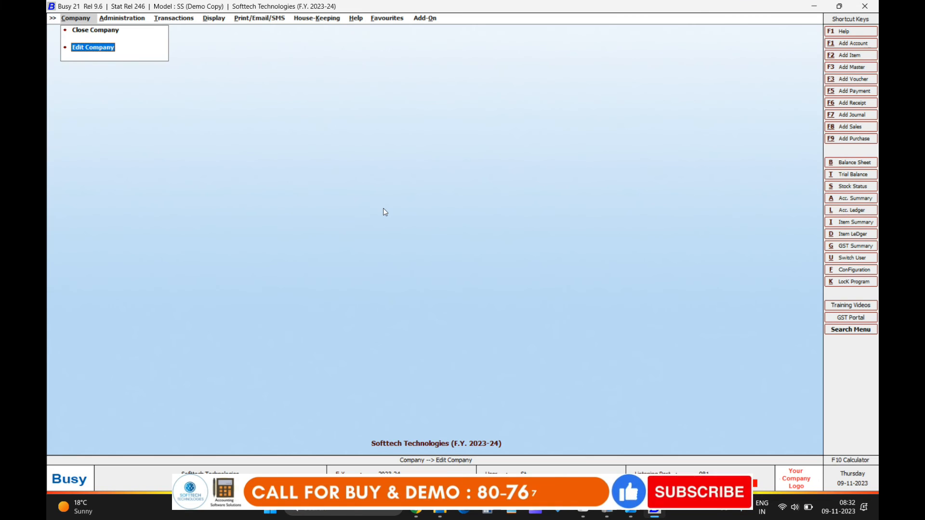
# Step: In Administration > Configuration > Features / Options, verify the GSTIN under GST/VAT and save
pyautogui.press('Right')
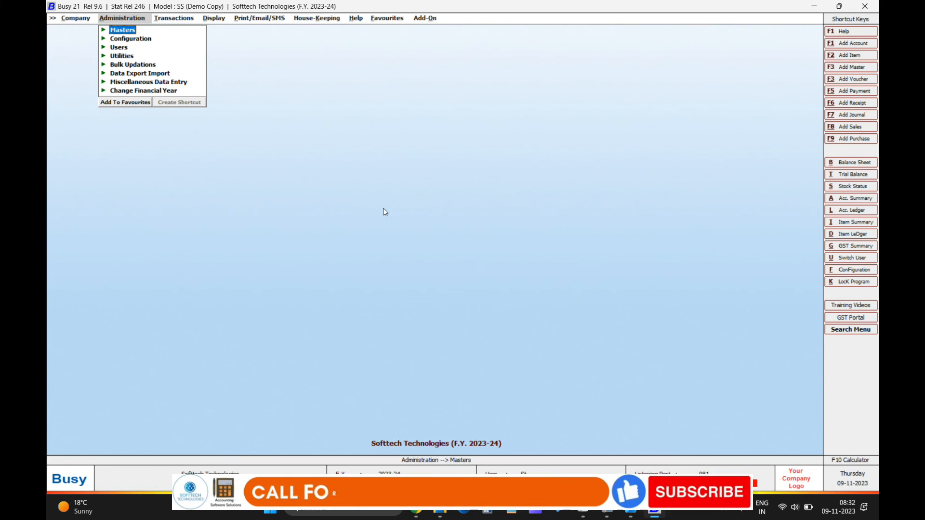
pyautogui.press('Down')
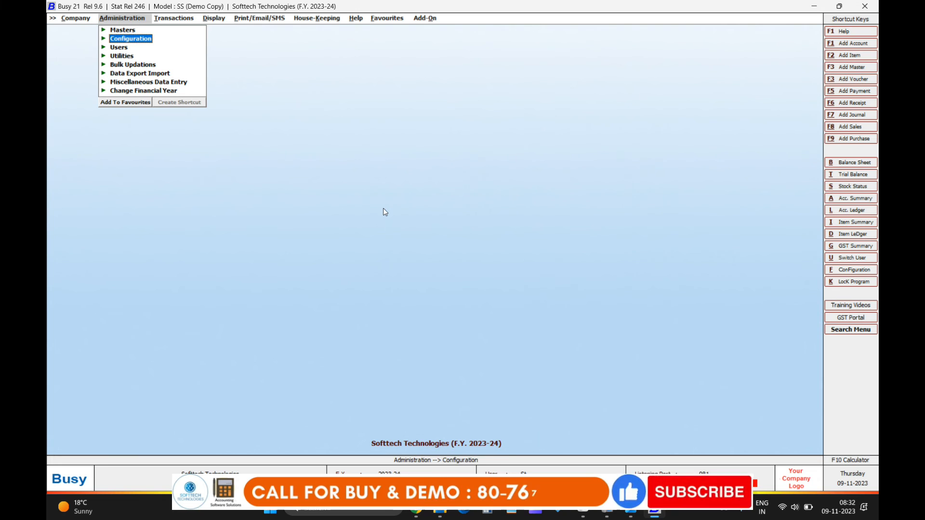
pyautogui.press('Return')
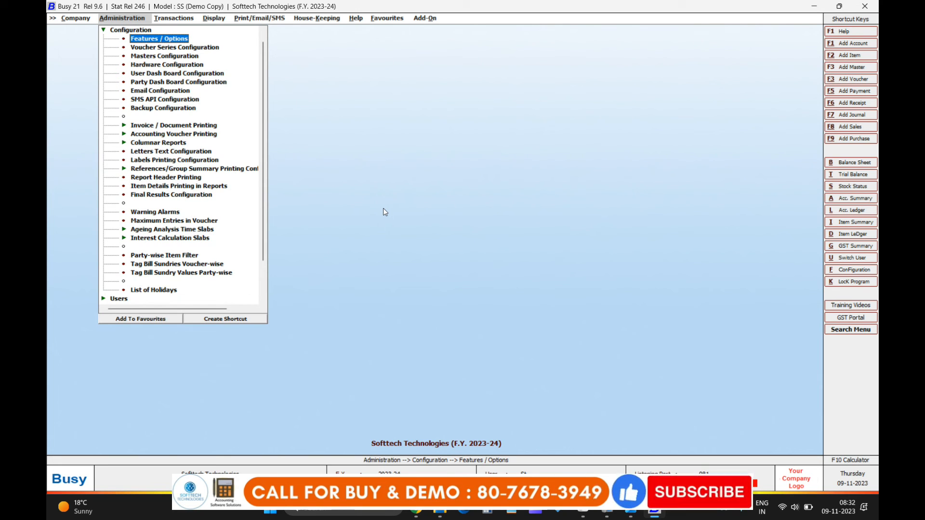
pyautogui.press('Return')
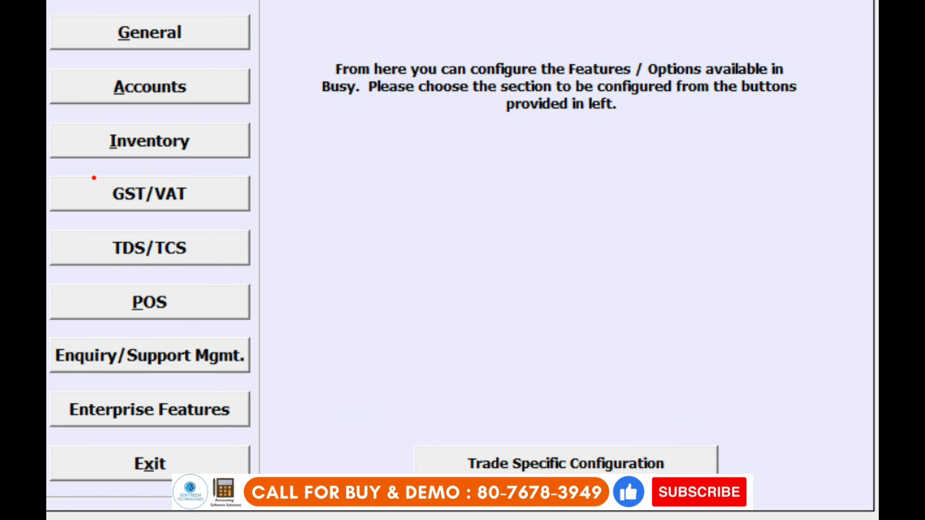
pyautogui.click(141, 199)
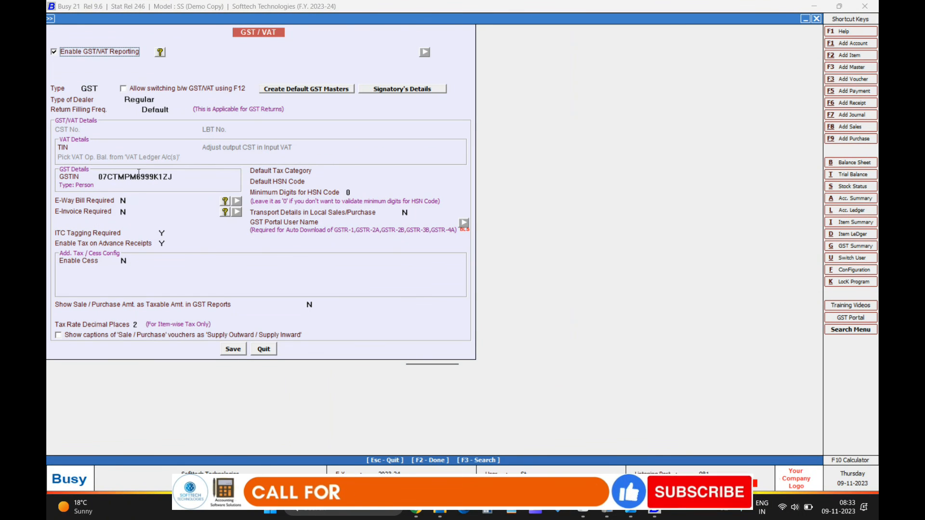
pyautogui.click(171, 175)
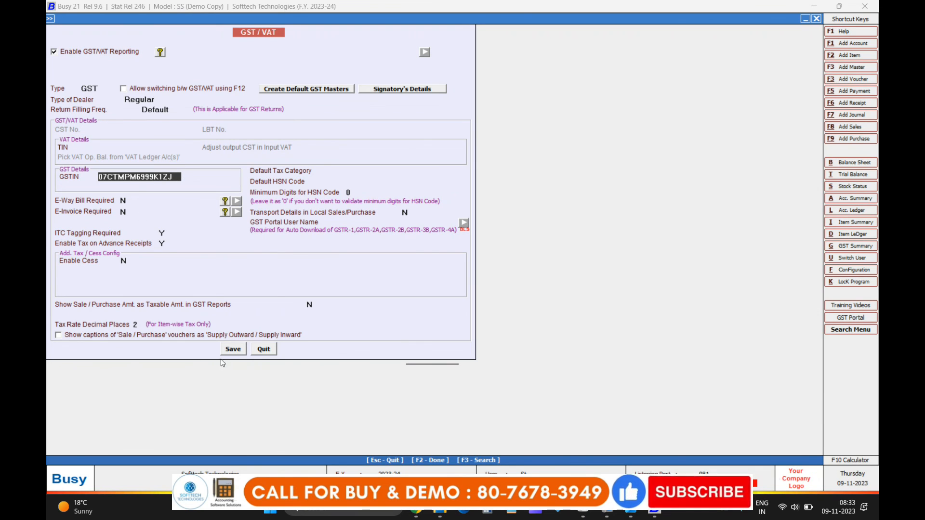
pyautogui.click(231, 351)
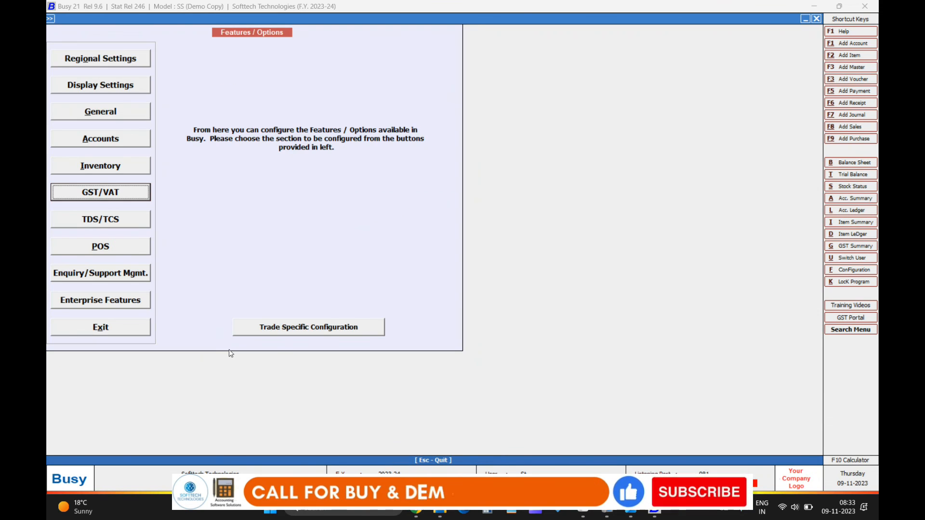
# Step: Exit Features / Options and close the Softtech Technologies company from the Company menu
pyautogui.click(114, 331)
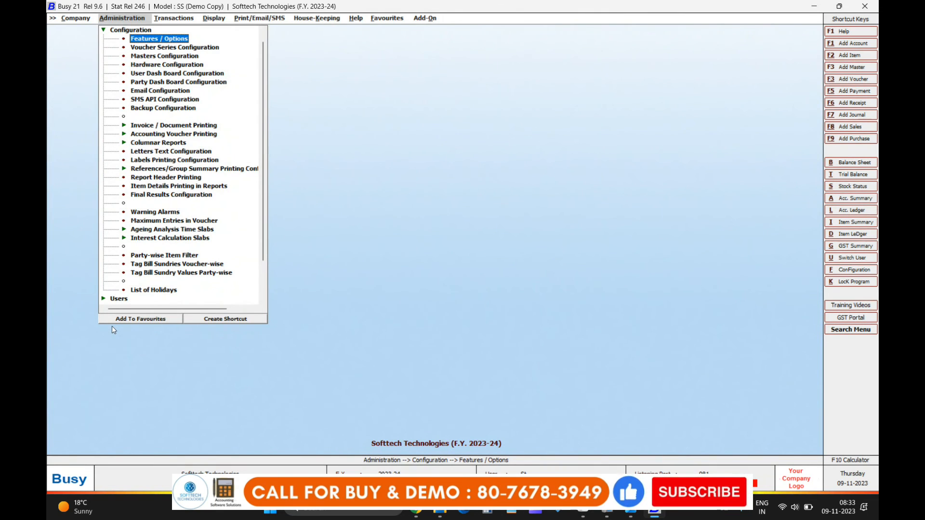
pyautogui.press('Escape')
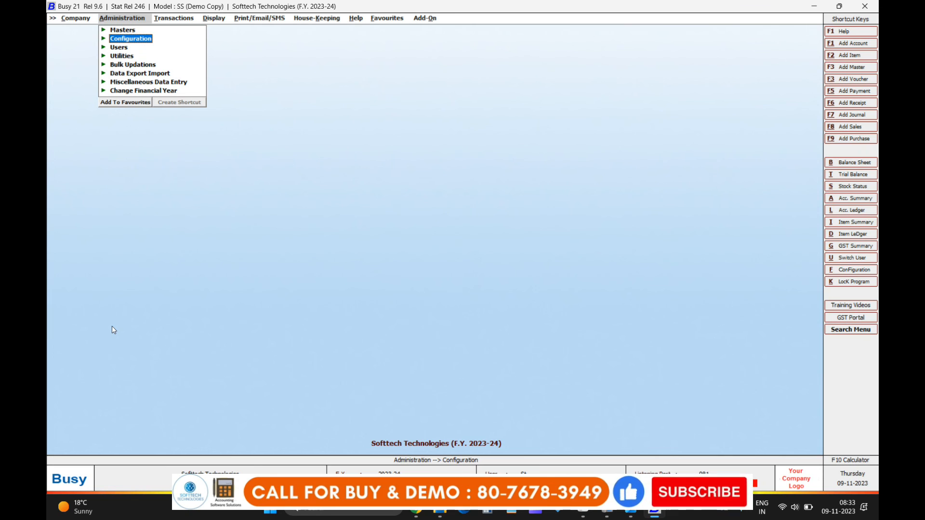
pyautogui.press('Left')
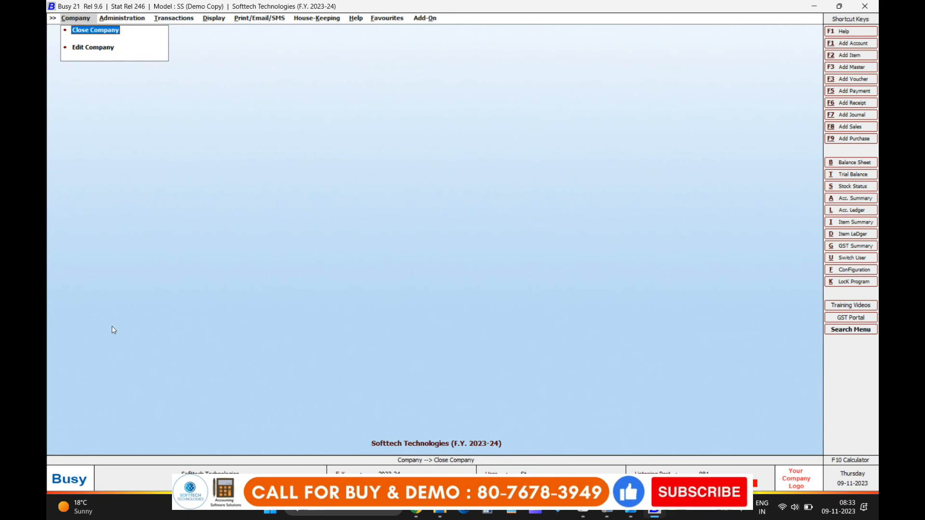
pyautogui.press('Return')
pyautogui.press('Down')
pyautogui.press('Down')
pyautogui.press('Down')
pyautogui.press('Down')
pyautogui.press('Down')
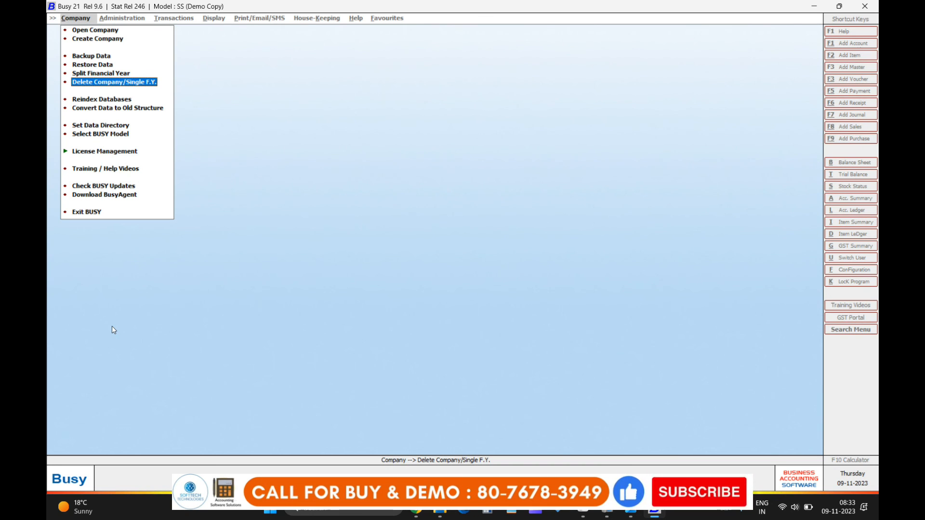
pyautogui.press('Return')
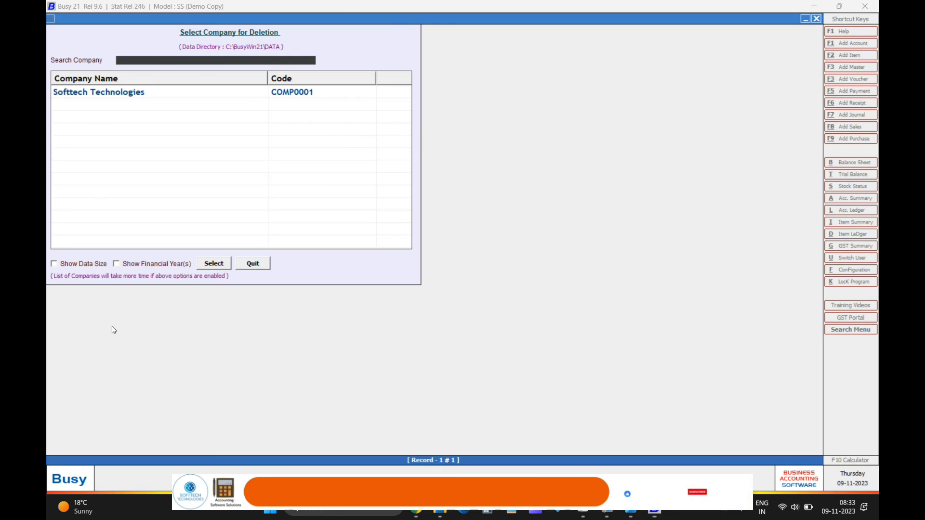
pyautogui.press('Return')
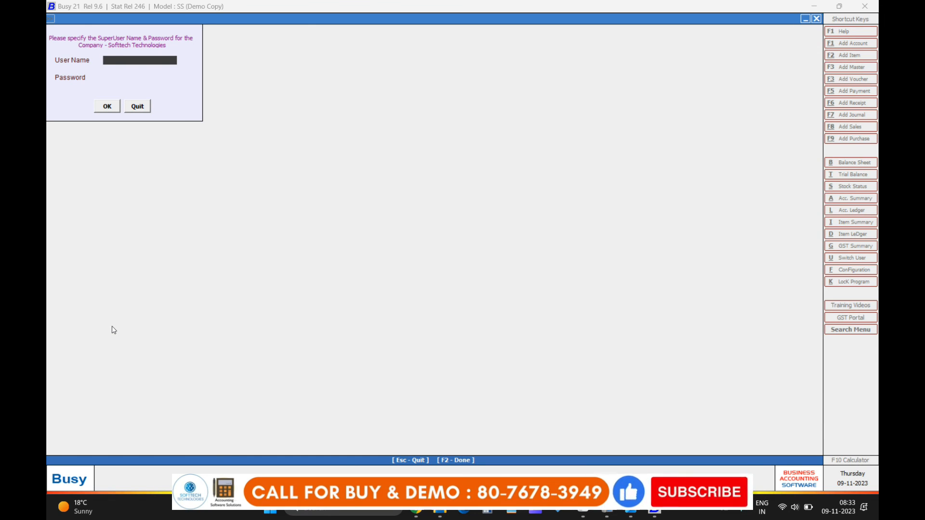
pyautogui.press('Escape')
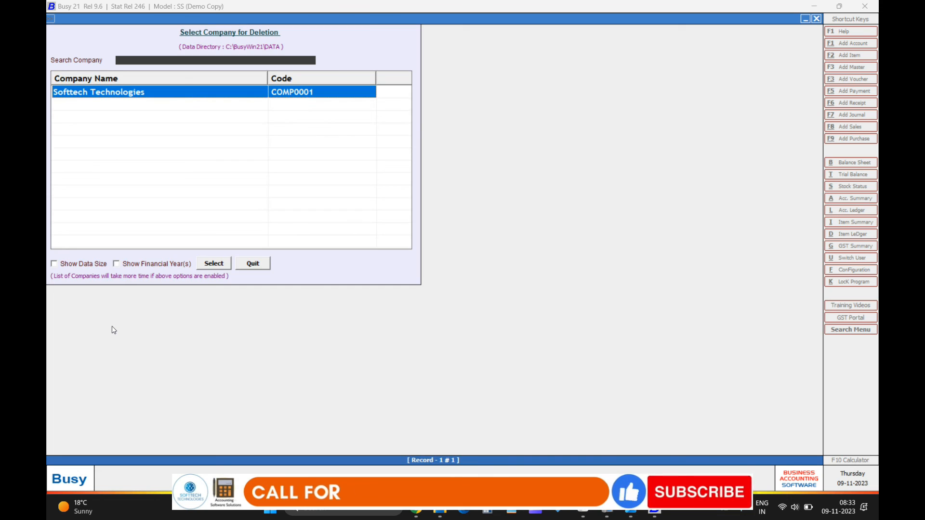
pyautogui.press('Escape')
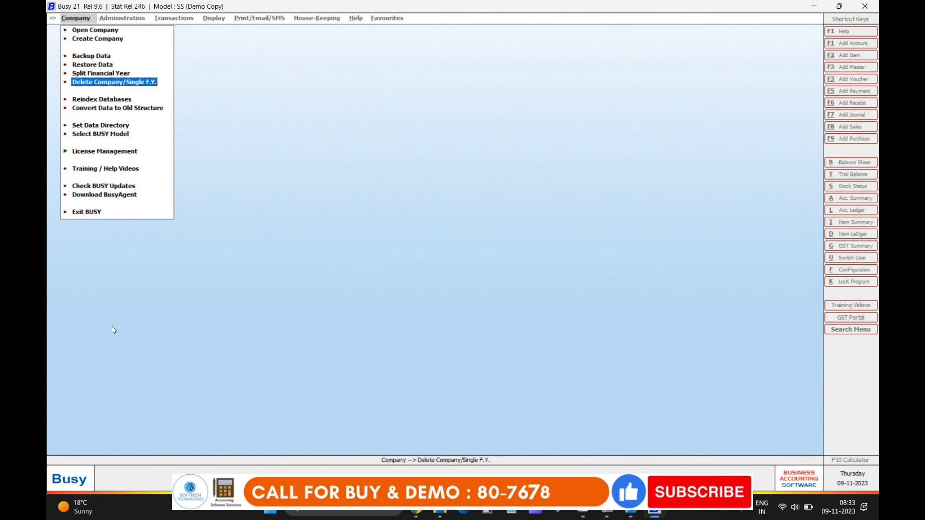